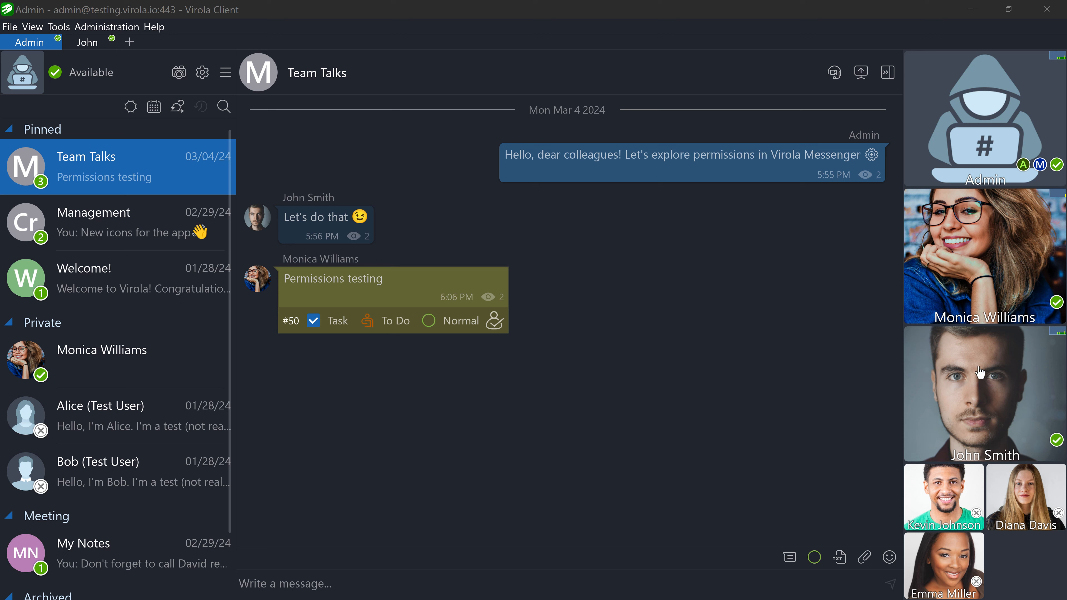
Step: From the permissions of the member who wrote "Let's do that", open the public room permissions for all users in a separate window, moved aside
click(979, 375)
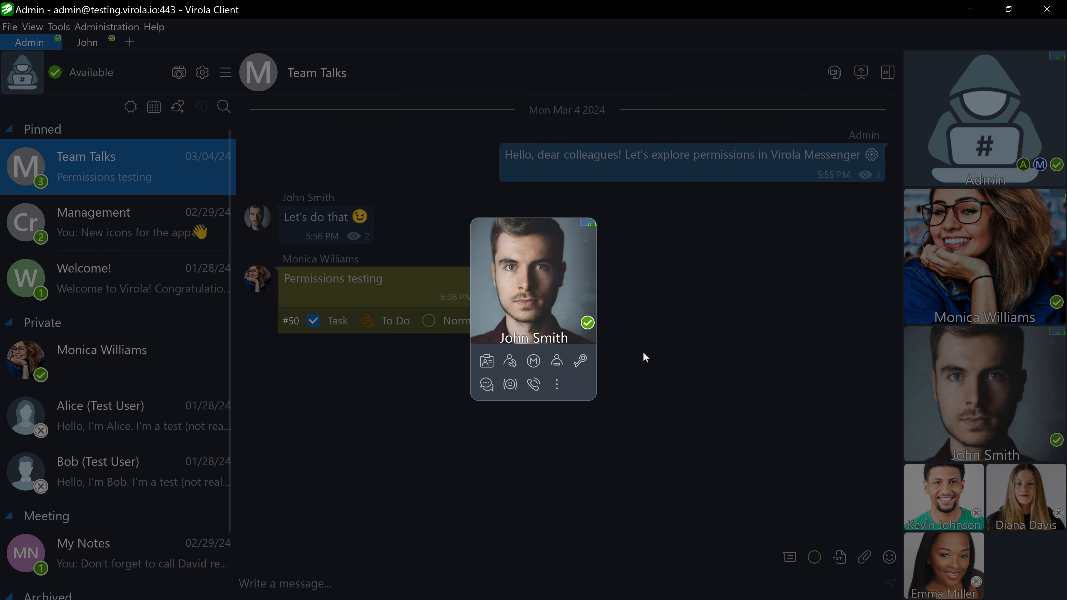
click(581, 362)
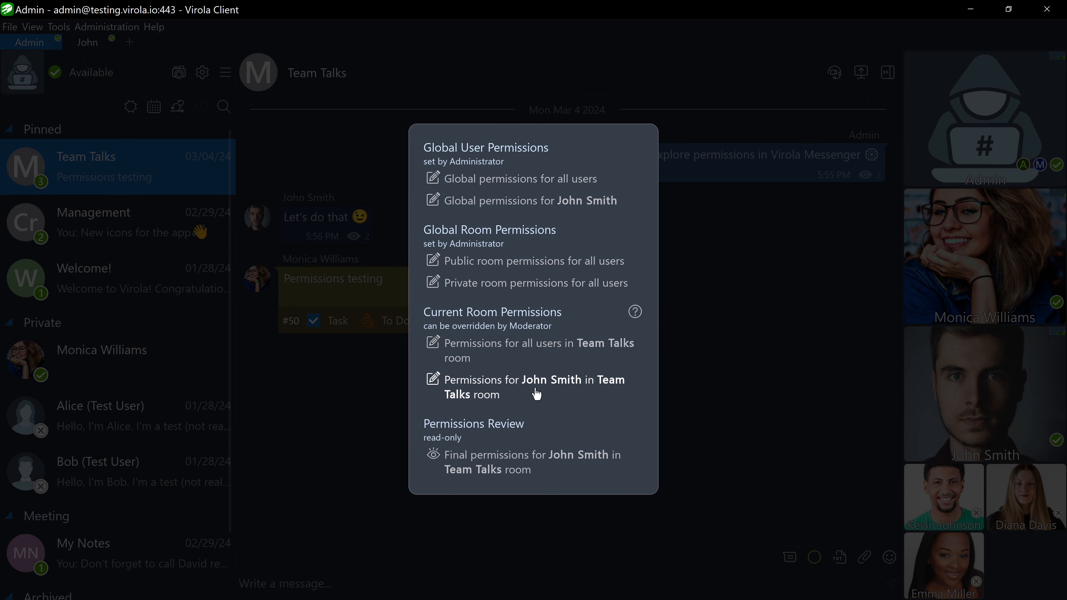
click(514, 266)
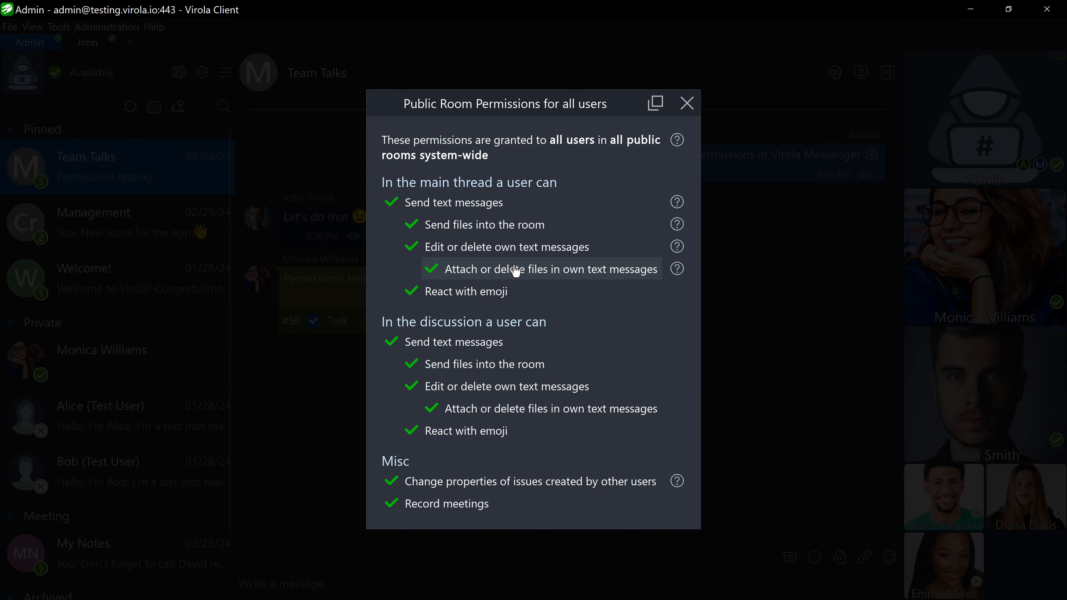
click(655, 103)
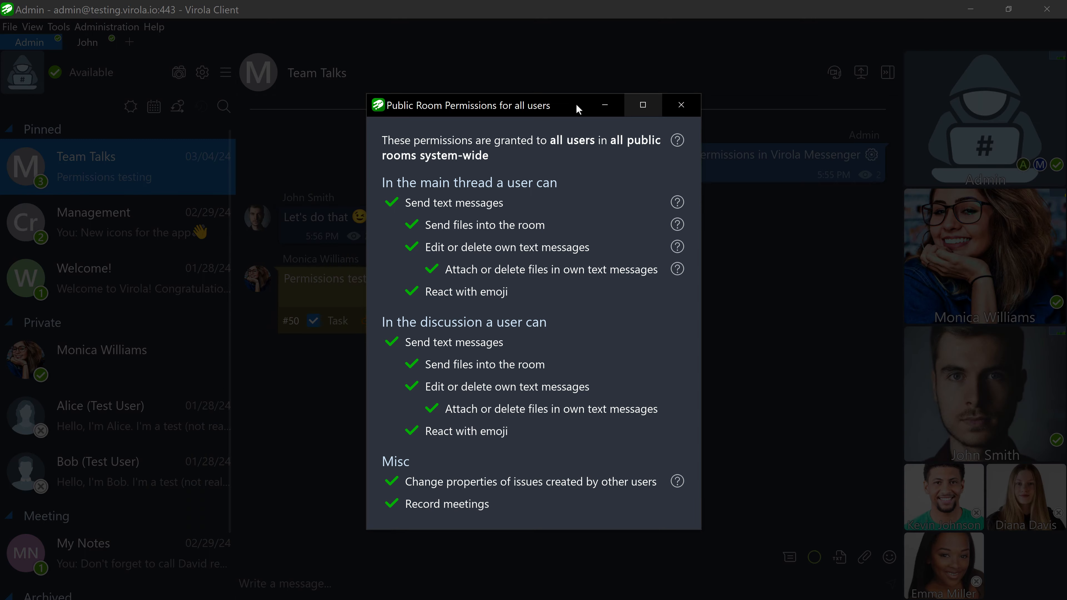
drag(577, 109, 242, 108)
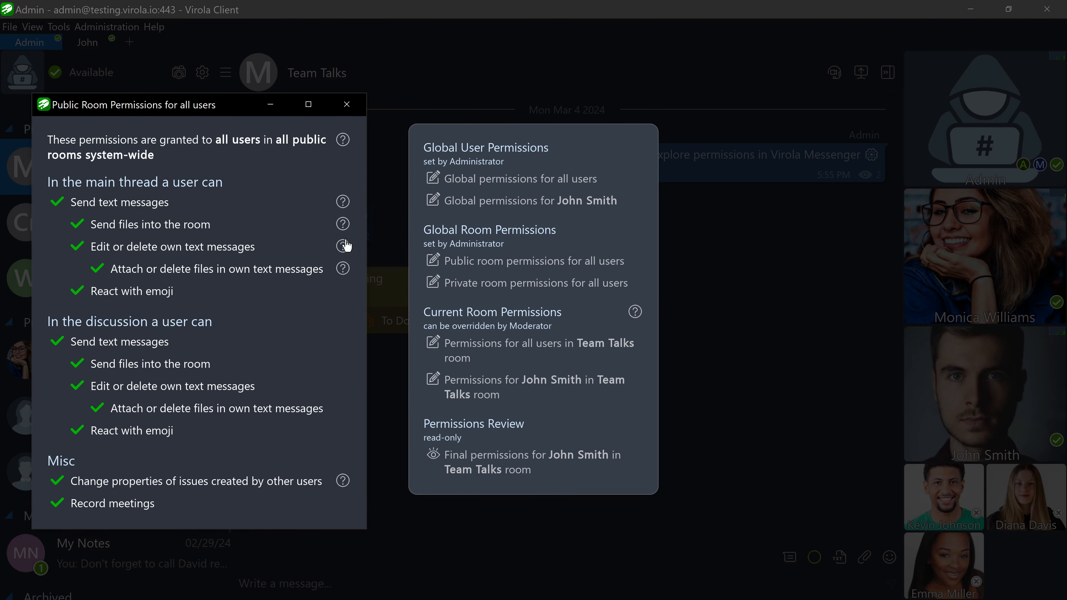
Step: Open the Team Talks room permissions for all users in a separate window and move it off the permissions list
click(499, 347)
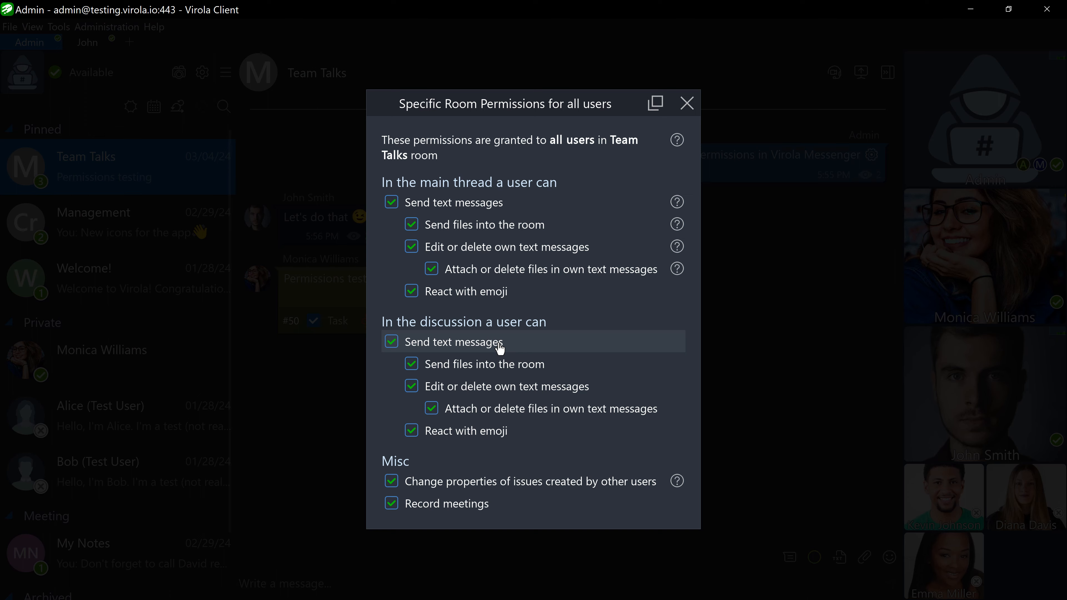
click(655, 102)
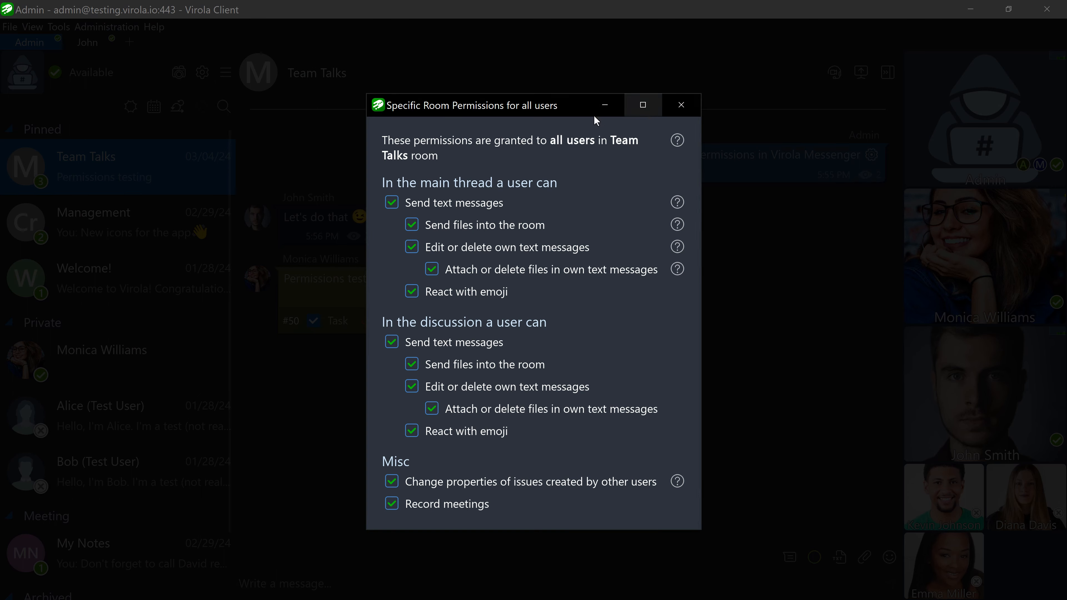
drag(494, 109, 179, 116)
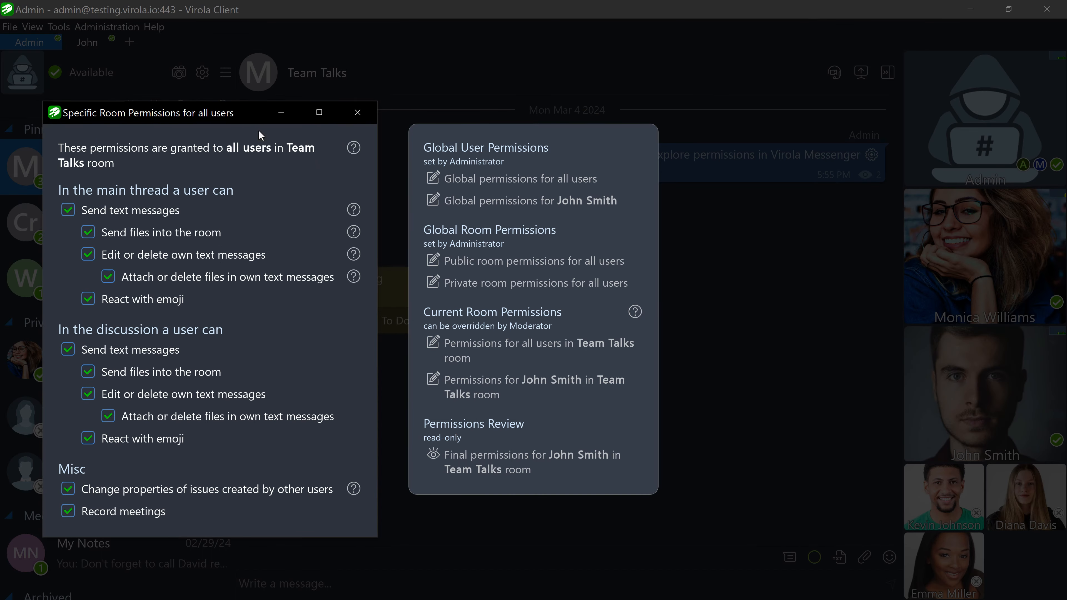
Step: Open the member's own Team Talks room permissions in a separate window and place it beside the other two for comparison
click(482, 392)
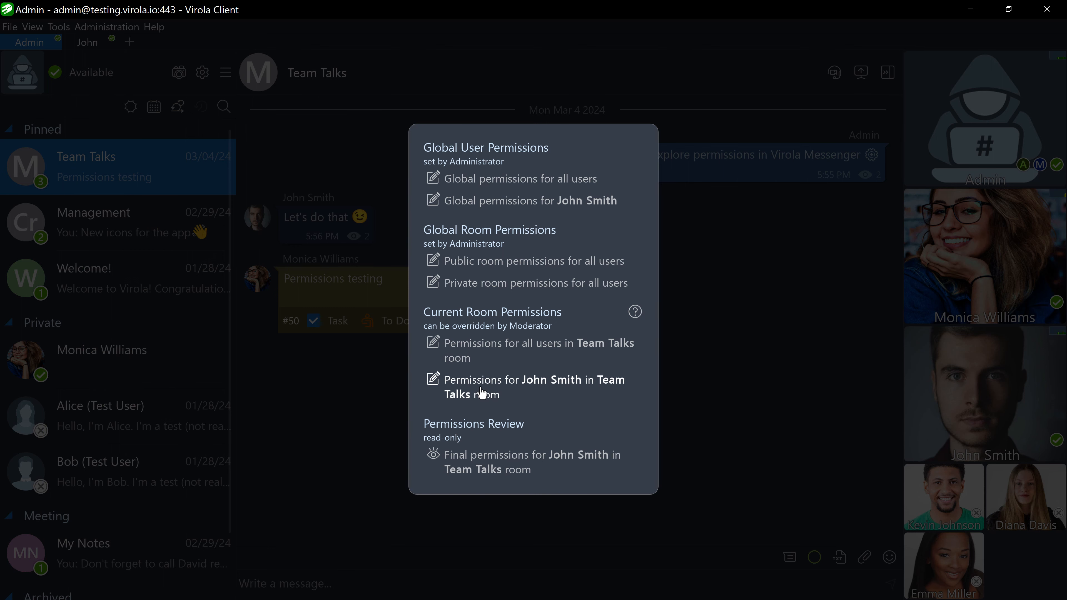
click(482, 393)
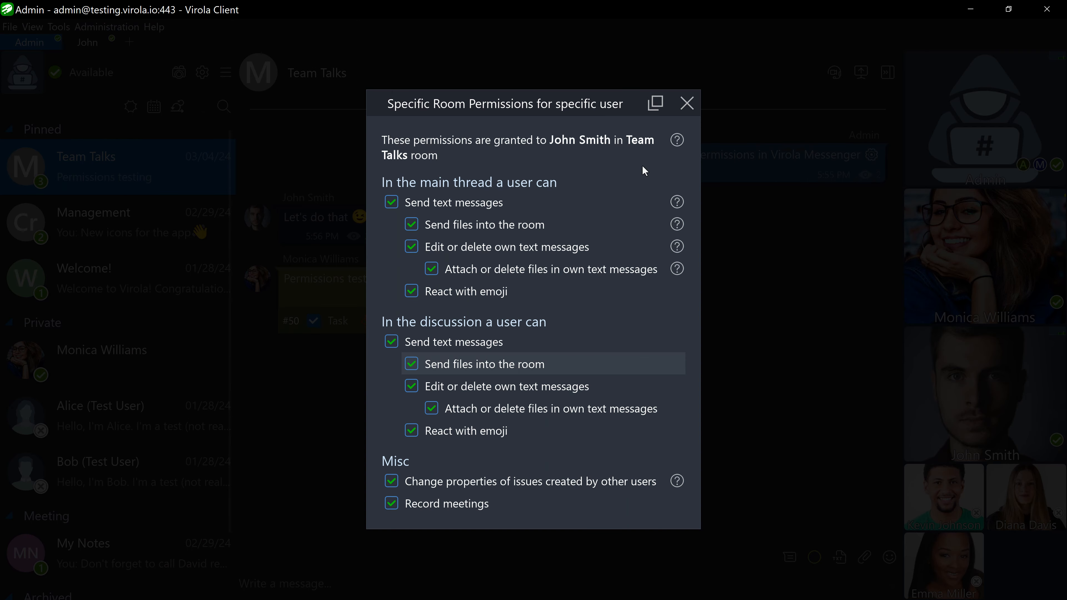
click(655, 103)
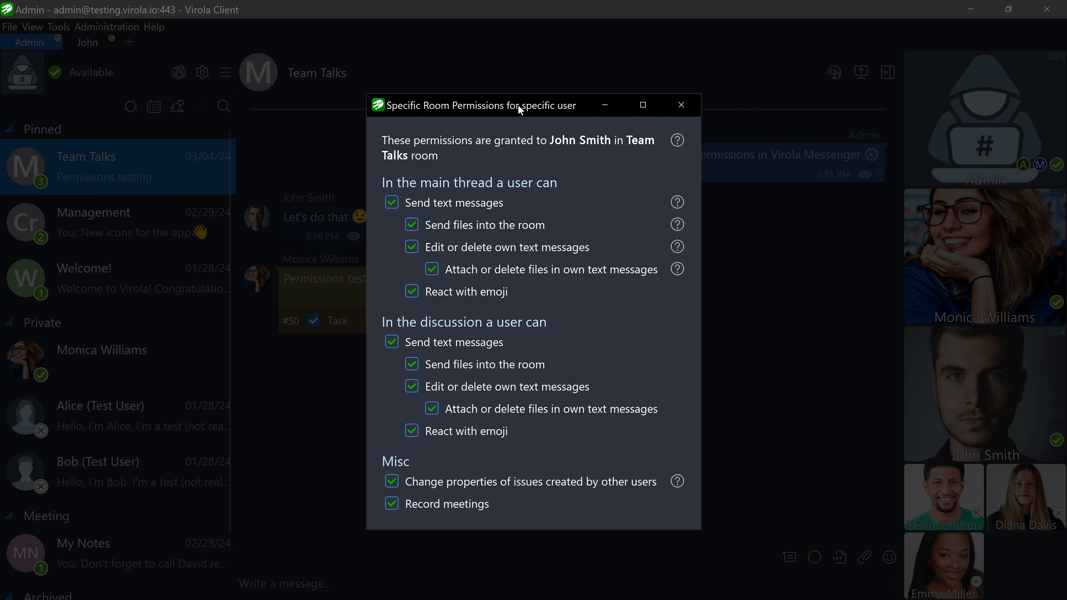
drag(541, 101, 762, 100)
drag(762, 100, 834, 105)
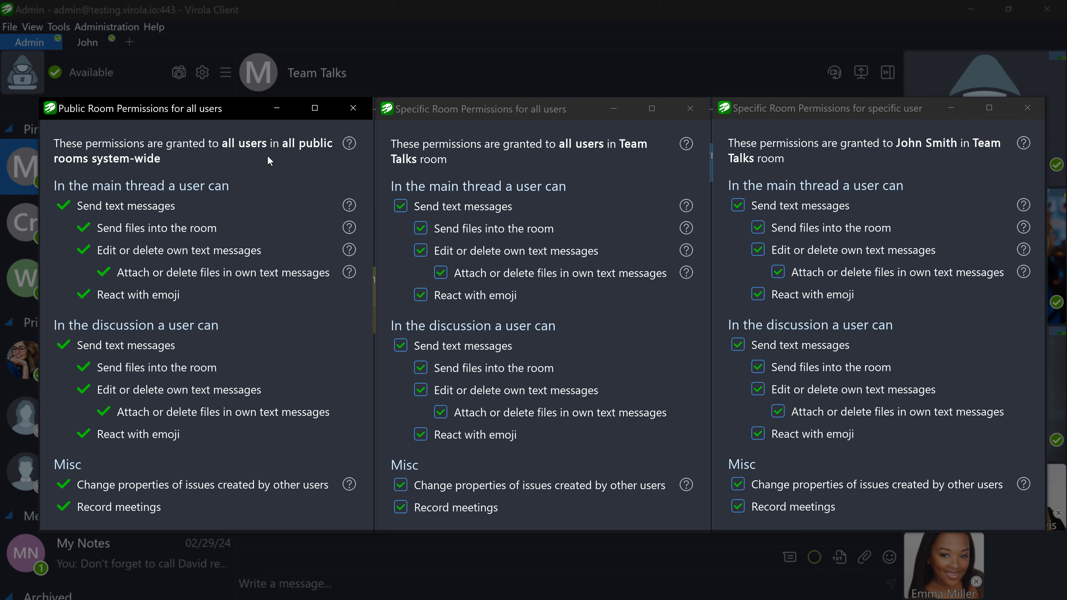
click(510, 158)
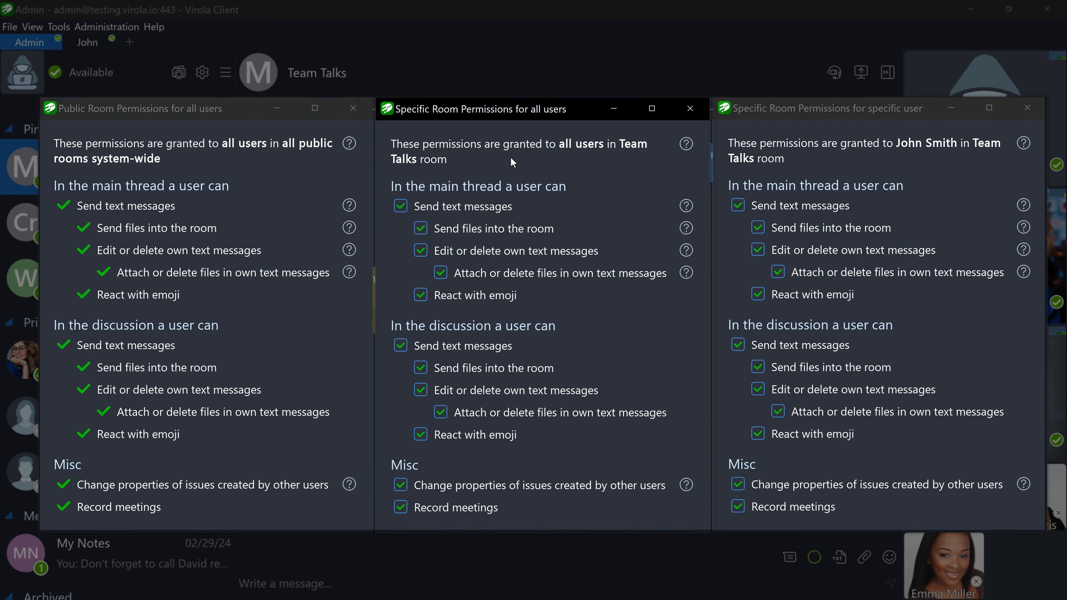
click(809, 159)
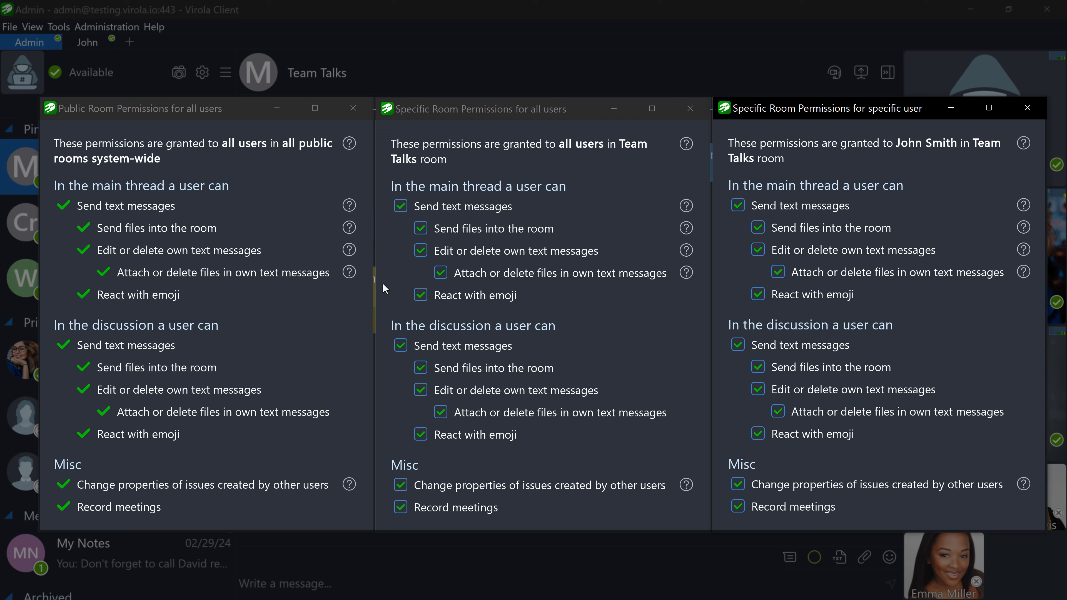
Step: Deny all users sending files in public rooms' main thread, and check the override choices for Team Talks and the specific member
click(215, 230)
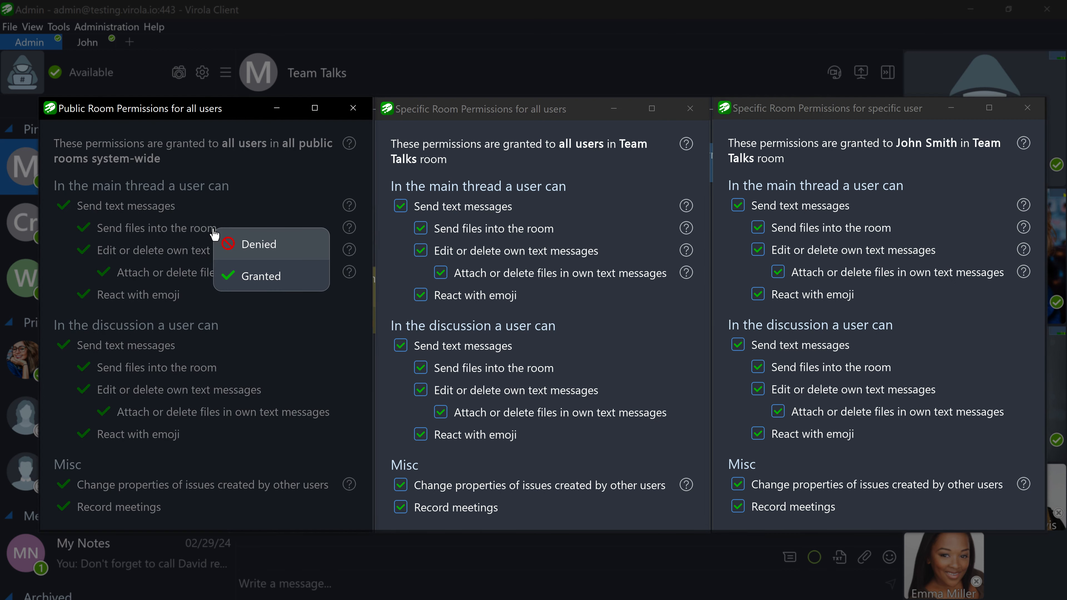
click(234, 244)
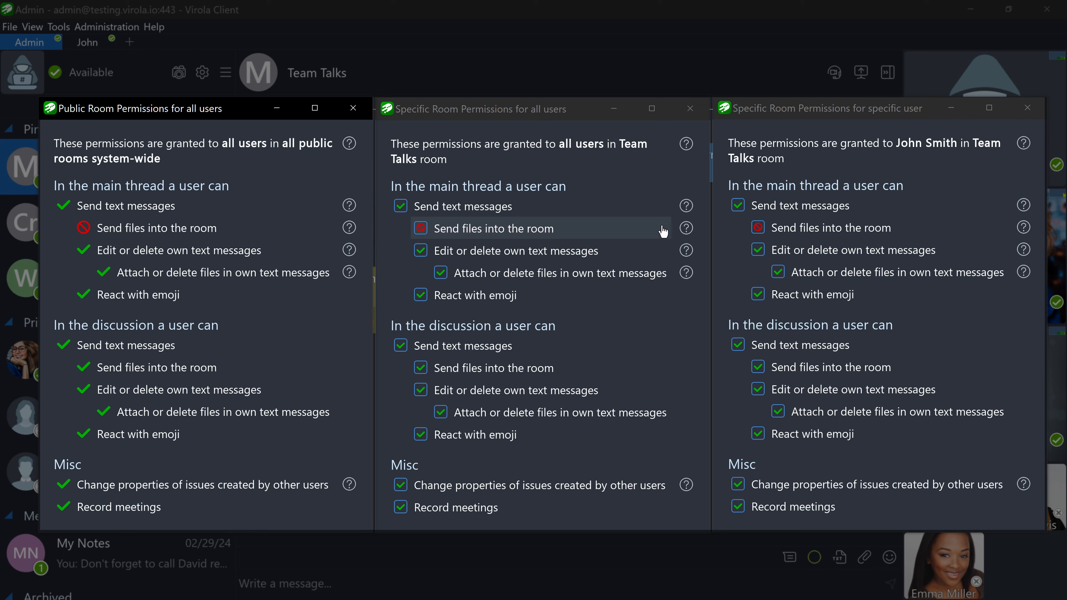
click(556, 229)
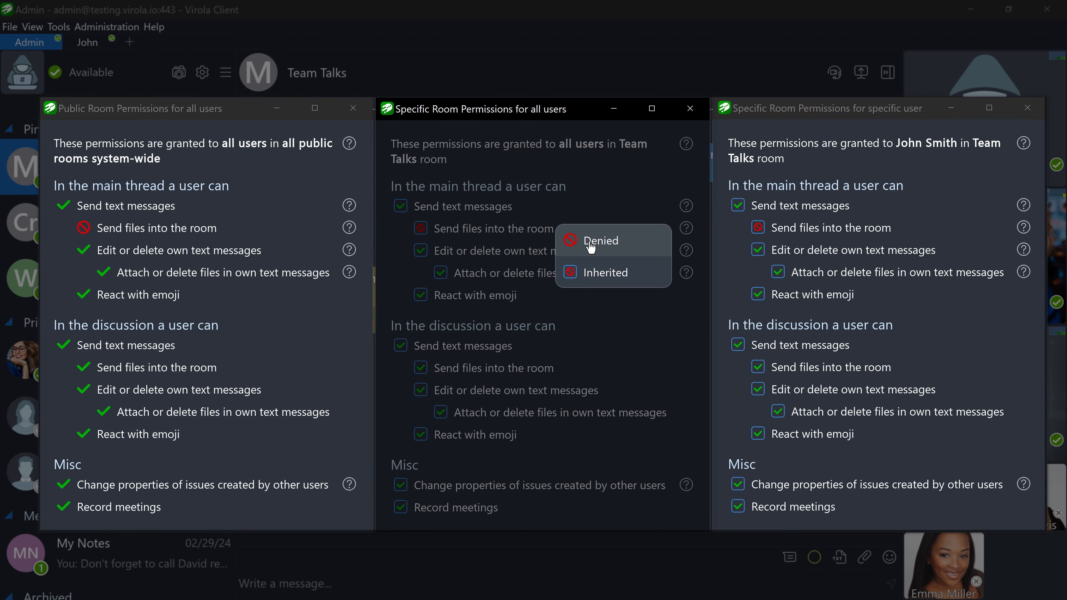
click(628, 305)
click(791, 235)
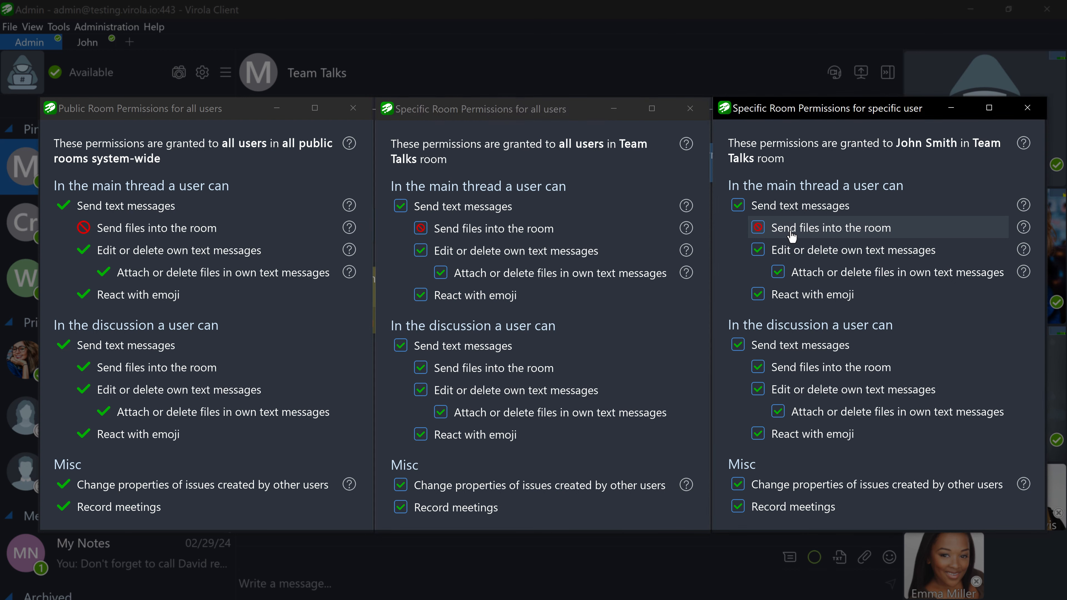
click(791, 236)
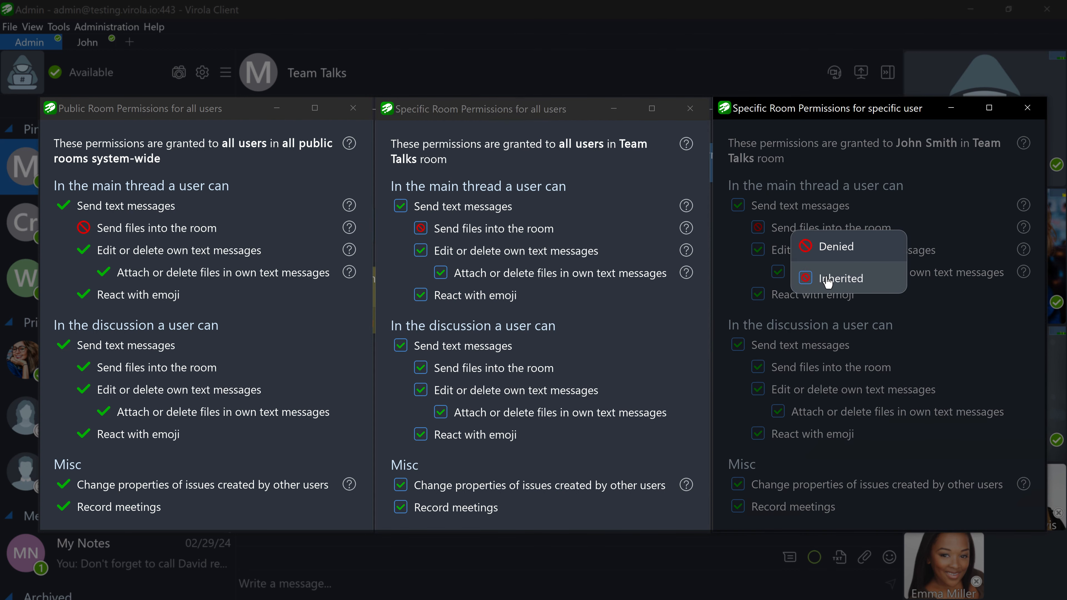
click(936, 315)
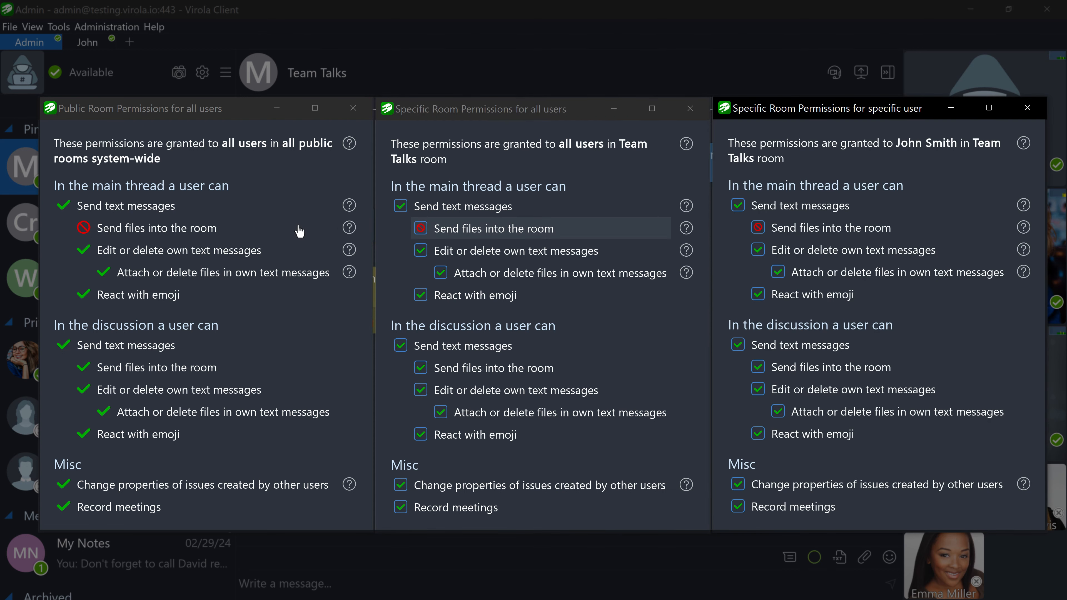
Step: Set sending files in the main thread back to Granted for all users in all public rooms
click(172, 229)
click(204, 272)
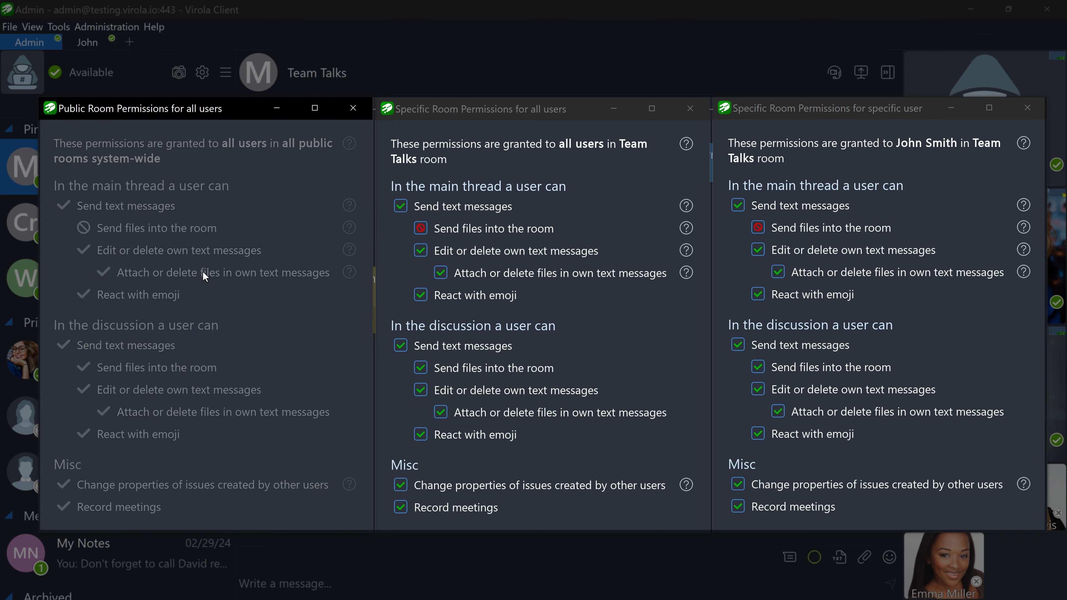
Step: In Team Talks' main thread, deny sending files for all users and grant it to the specific member
click(439, 233)
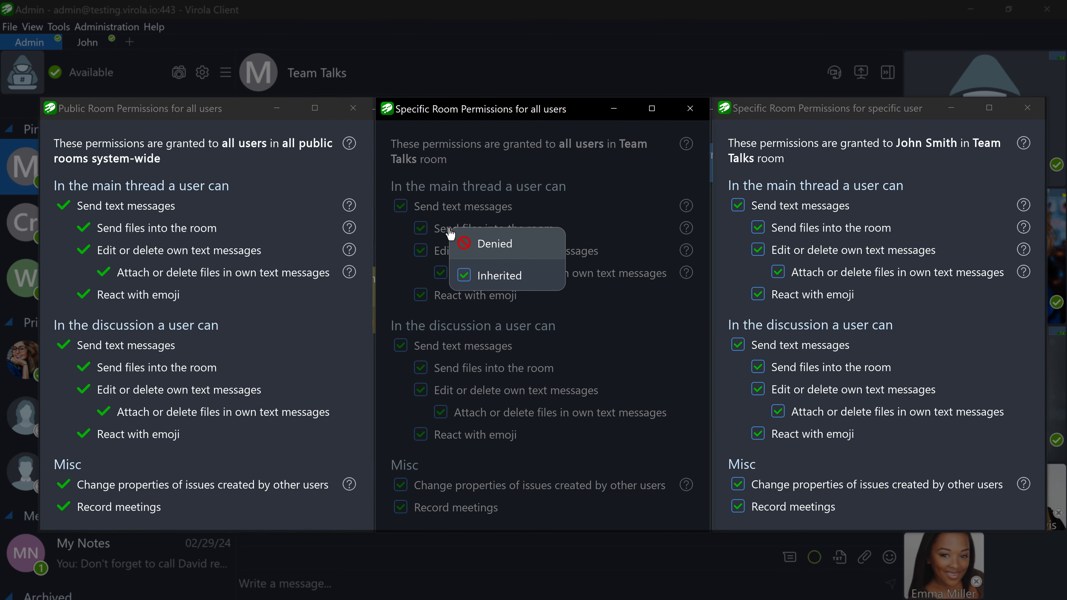
click(480, 260)
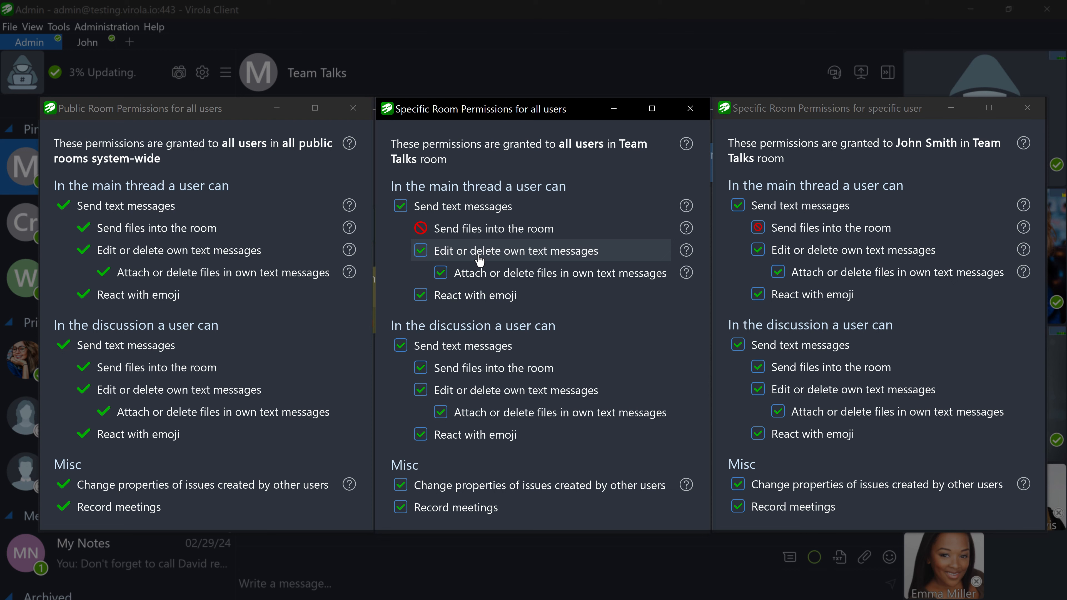
click(816, 227)
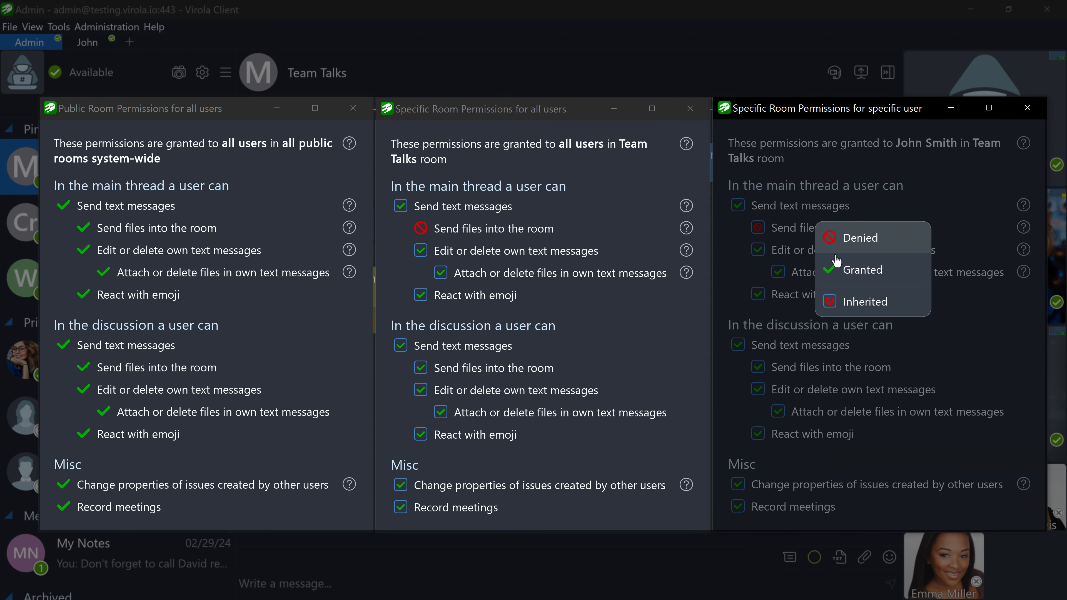
click(841, 269)
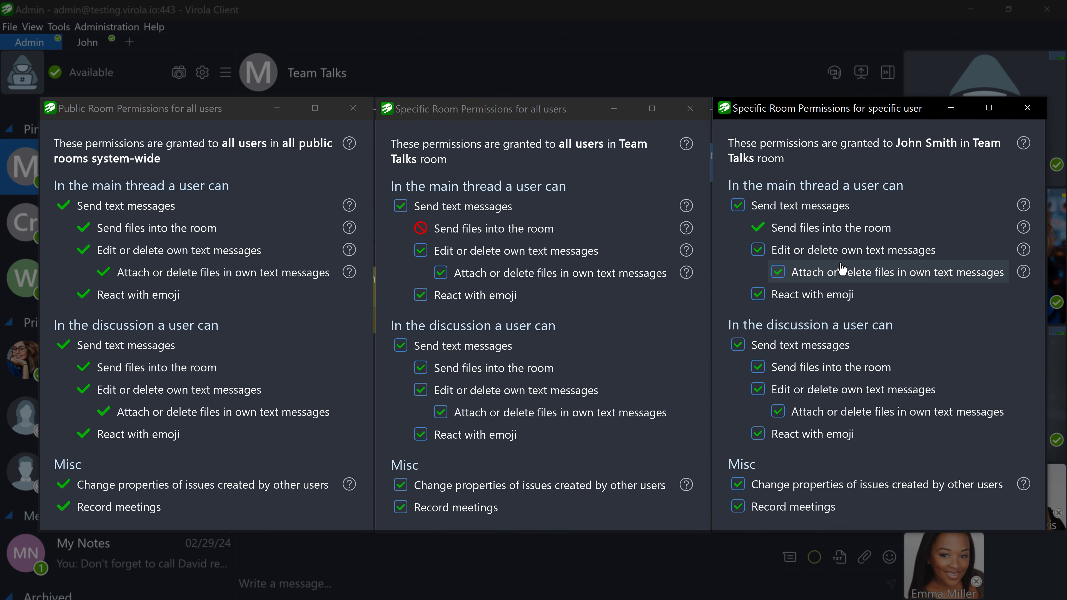
Step: Deny sending files in the main thread for all users in all public rooms, and close the three permission windows
click(155, 232)
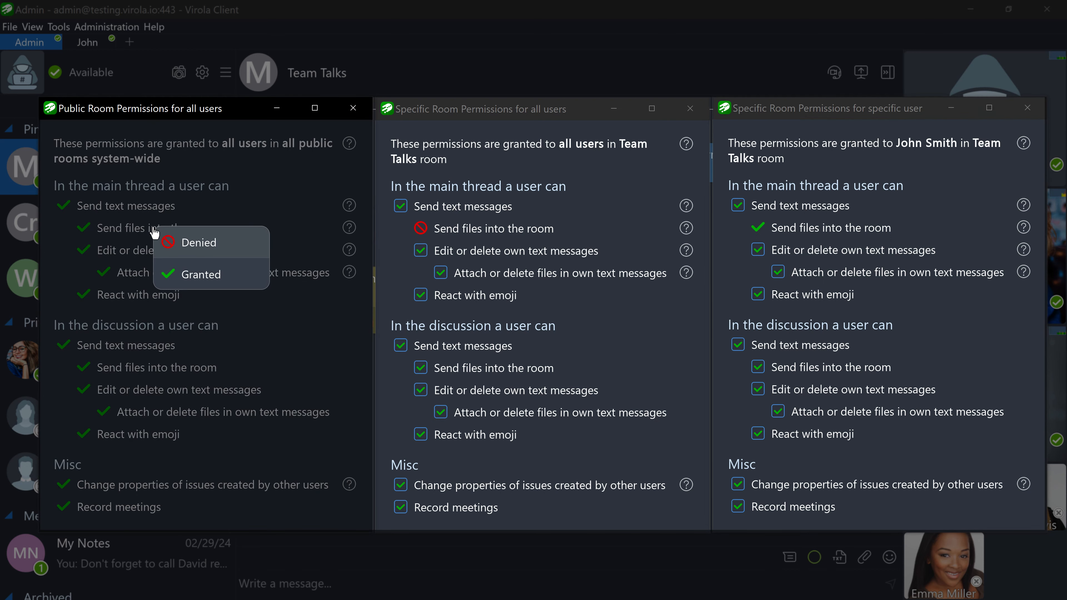
click(175, 240)
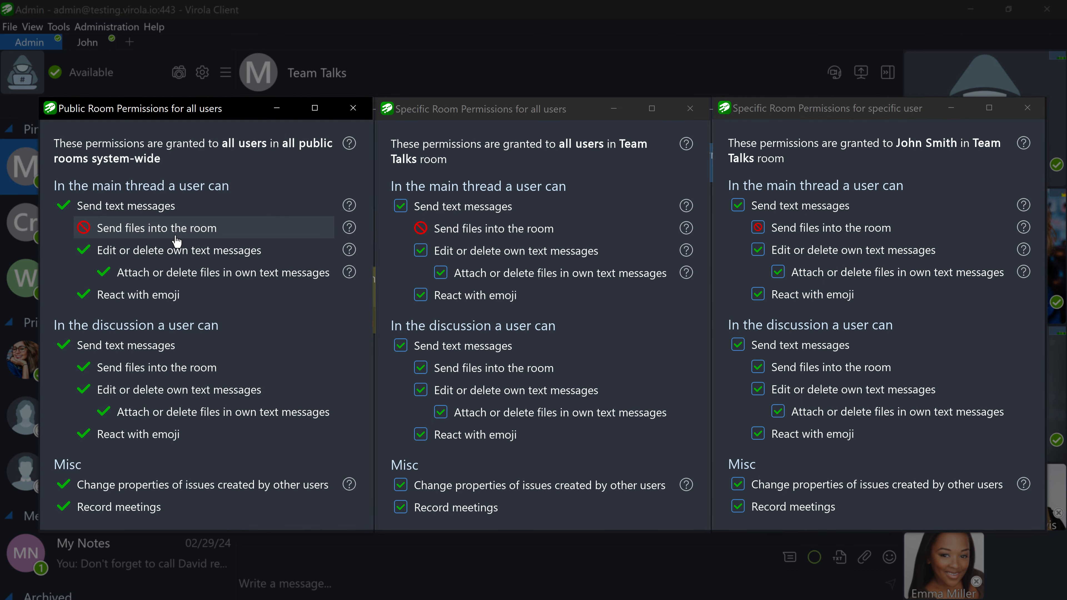
click(353, 108)
click(689, 109)
click(1028, 108)
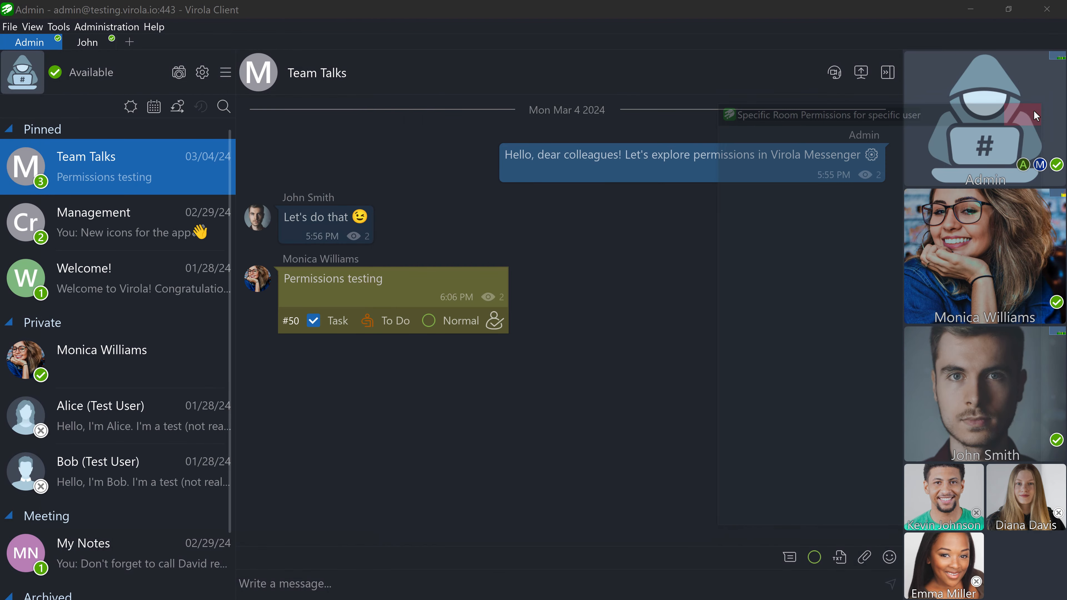
Step: Switch to the member's account and view the permissions list from his own profile
click(89, 44)
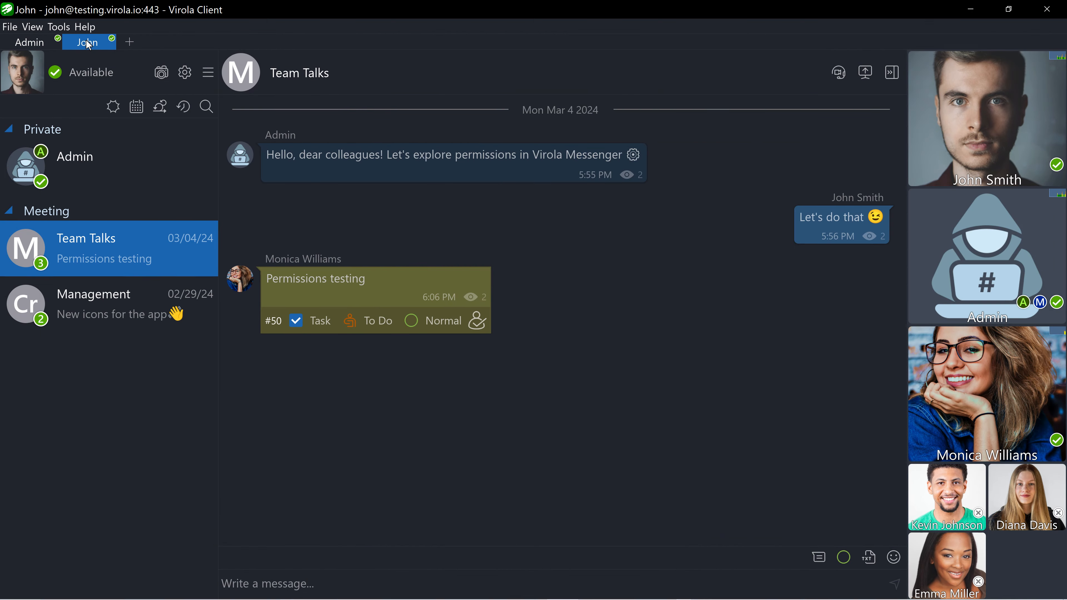
click(967, 147)
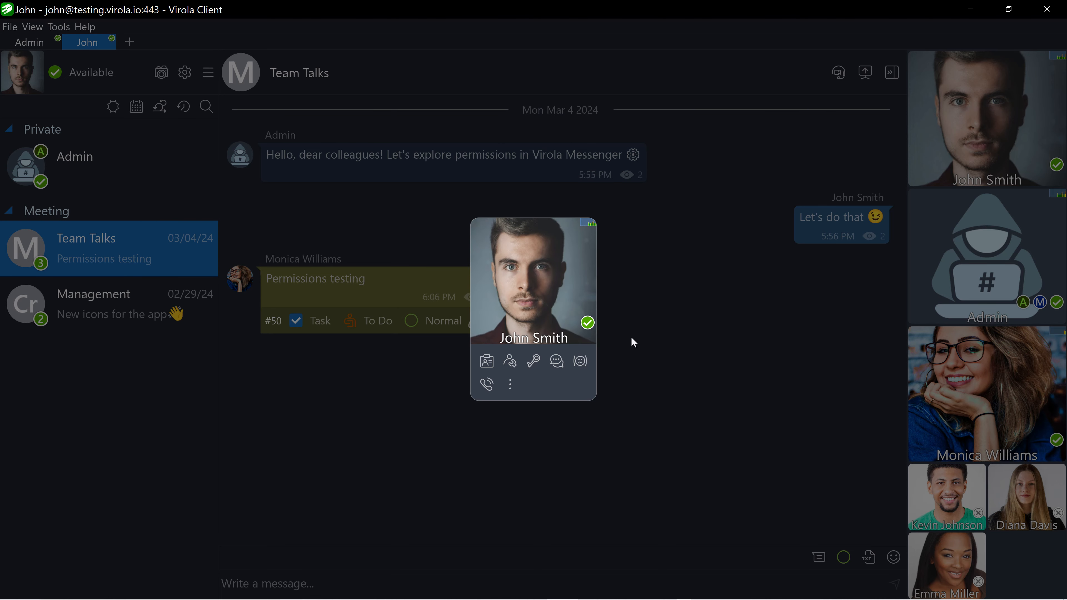
click(533, 361)
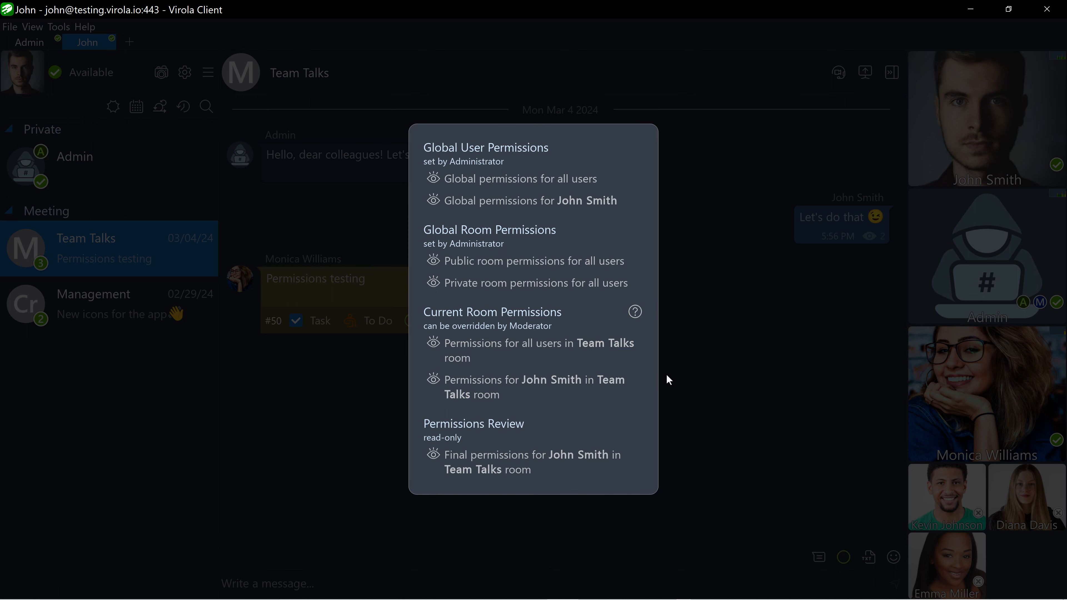
click(709, 355)
click(709, 355)
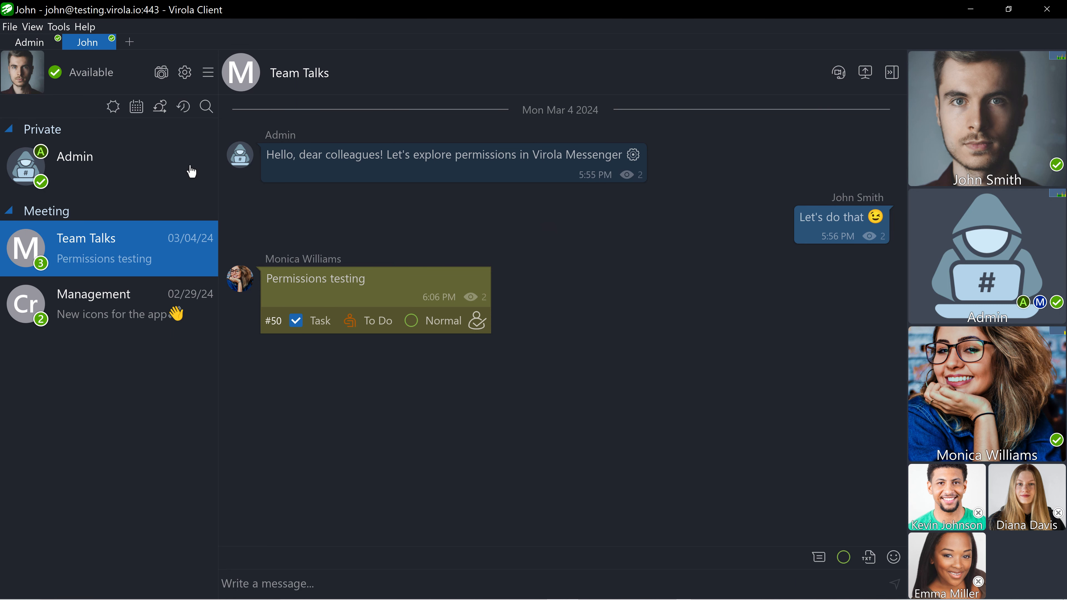
Step: Switch back to the Admin account and give the member the Moderator role in the Team Talks room
click(46, 42)
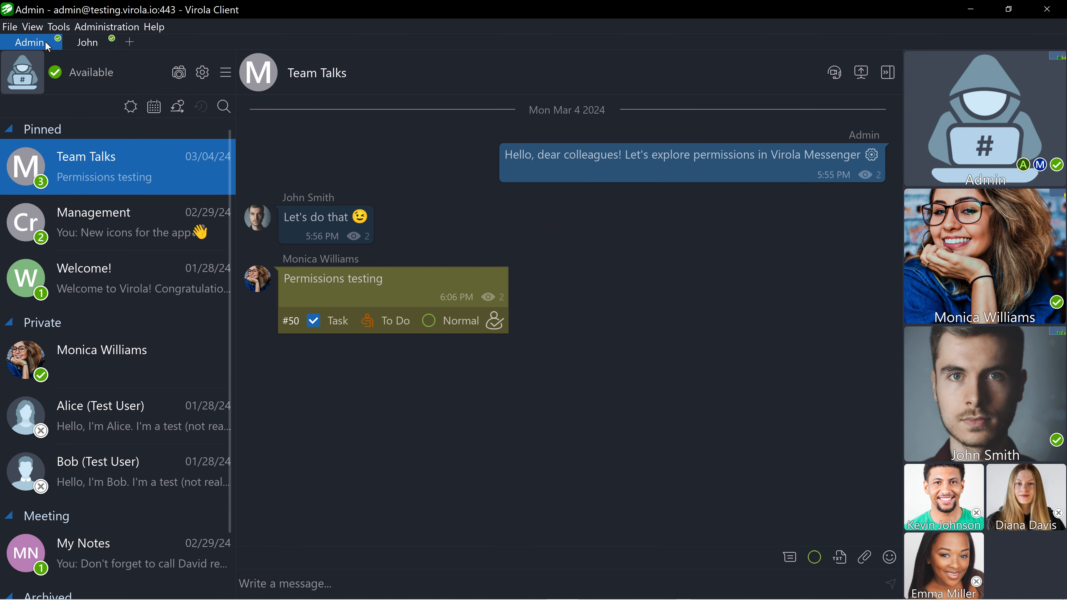
click(980, 404)
click(536, 370)
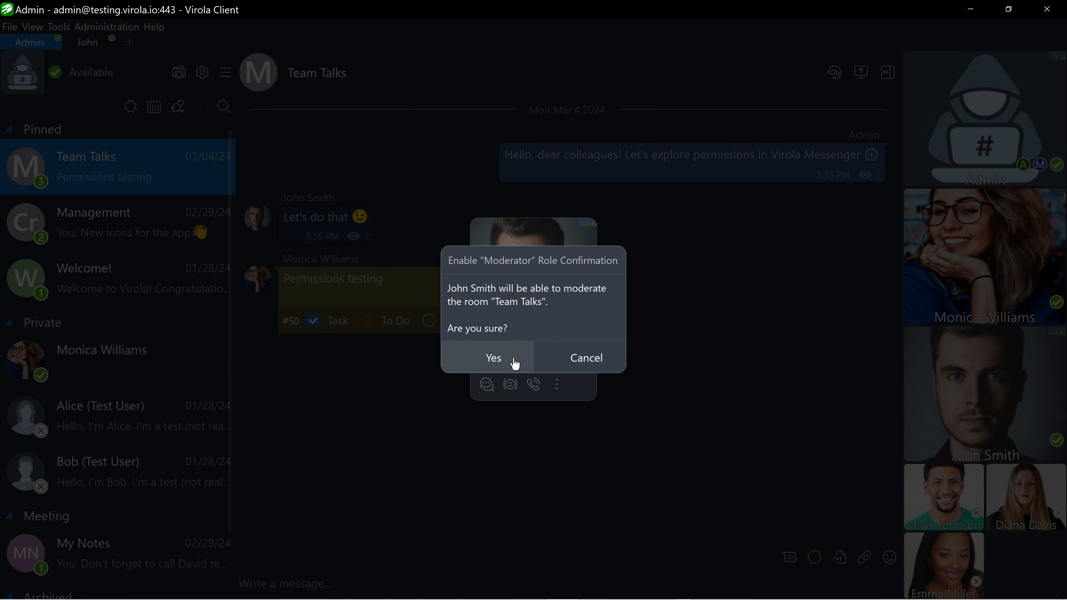
click(510, 361)
click(640, 369)
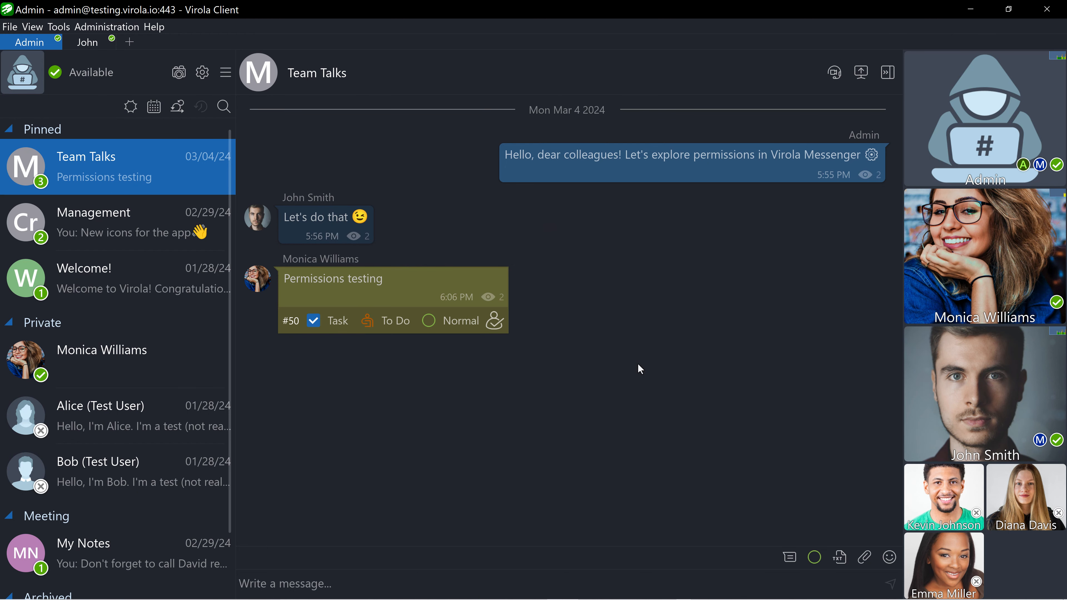
Step: Switch to the new moderator's account and open the Team Talks permissions for all users in a separate window, set aside from the centre
click(102, 44)
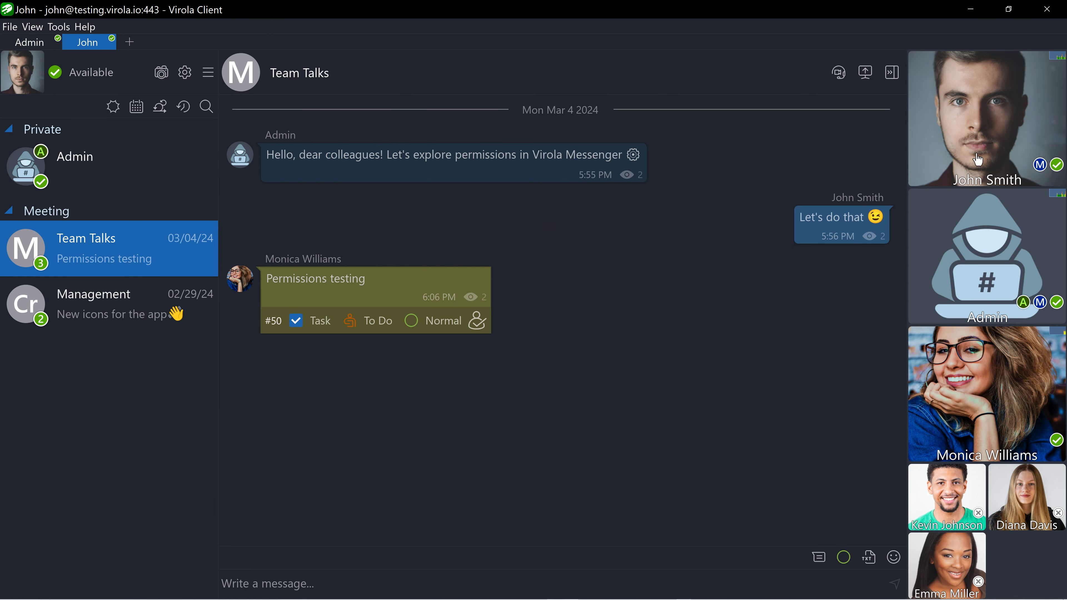
click(1032, 171)
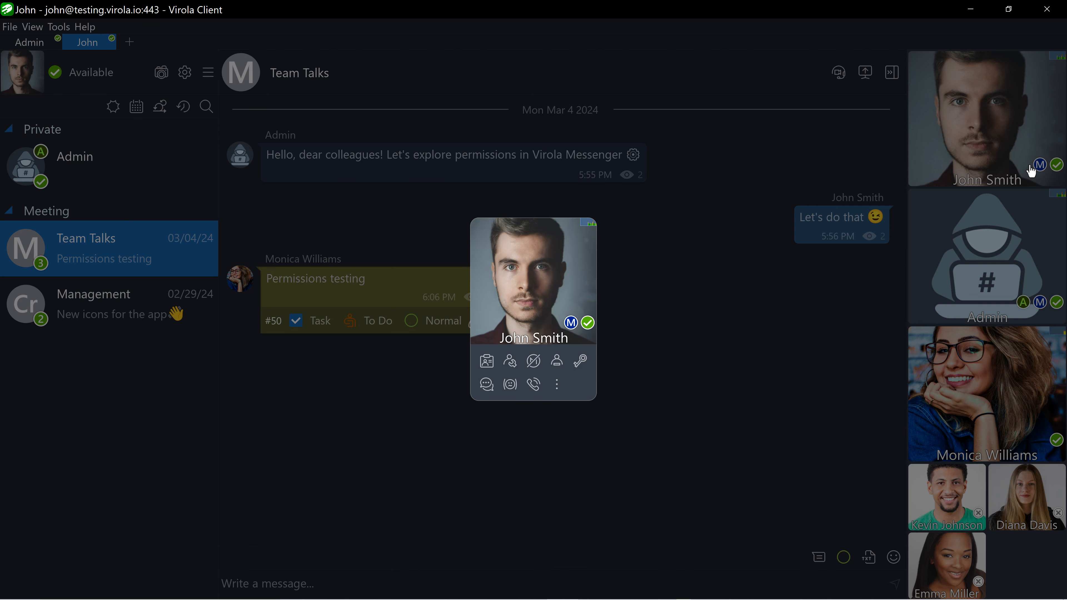
click(583, 368)
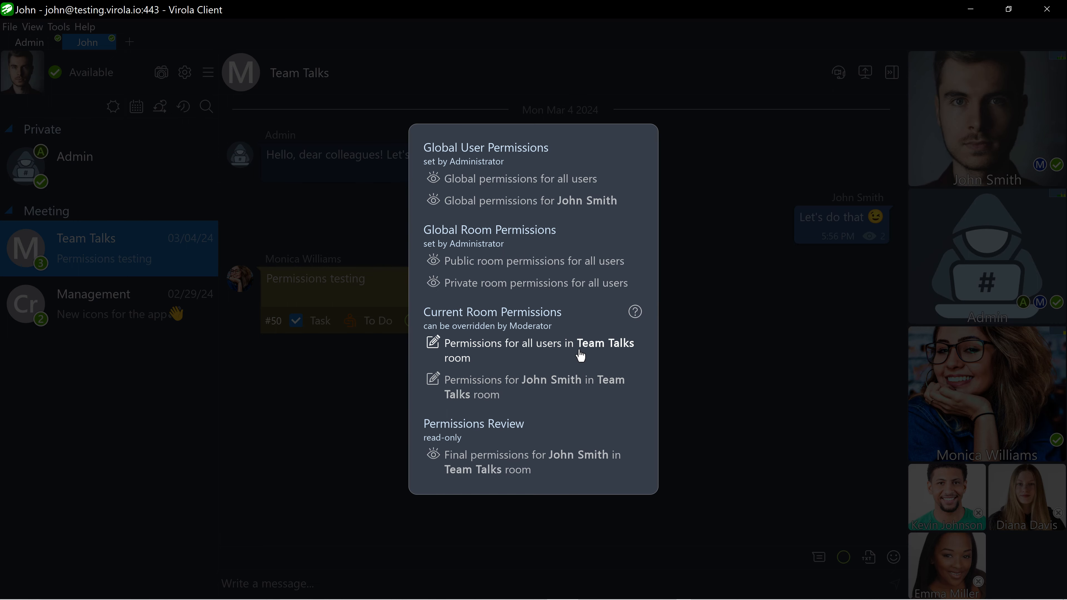
click(580, 357)
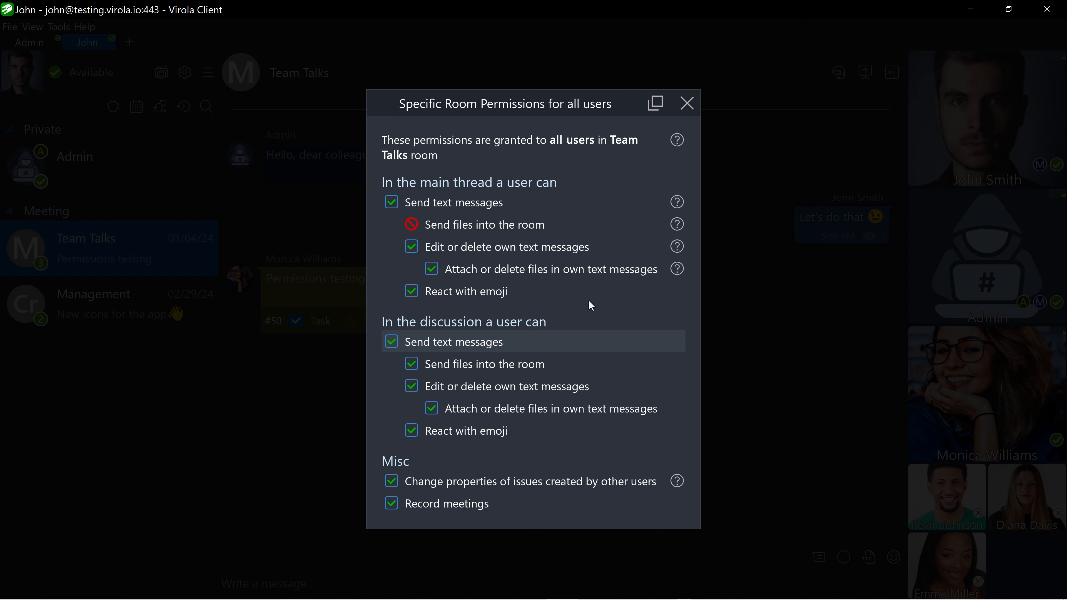
click(655, 103)
drag(583, 110, 285, 94)
click(728, 332)
click(728, 332)
click(727, 332)
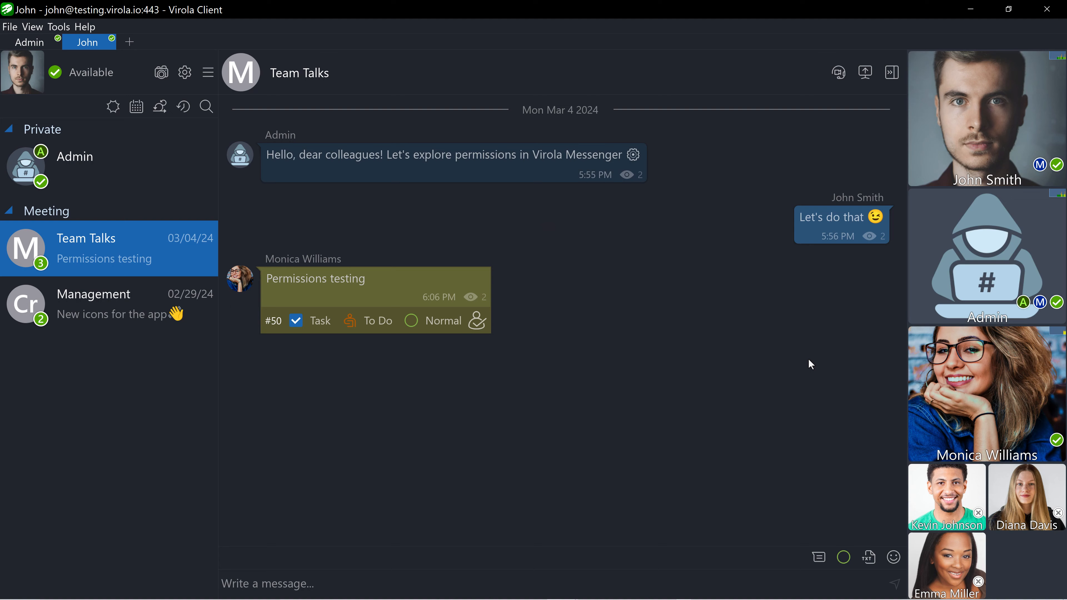
Step: Open the other online member's specific Team Talks permissions in a separate window beside the all-users permissions
click(1002, 400)
click(557, 361)
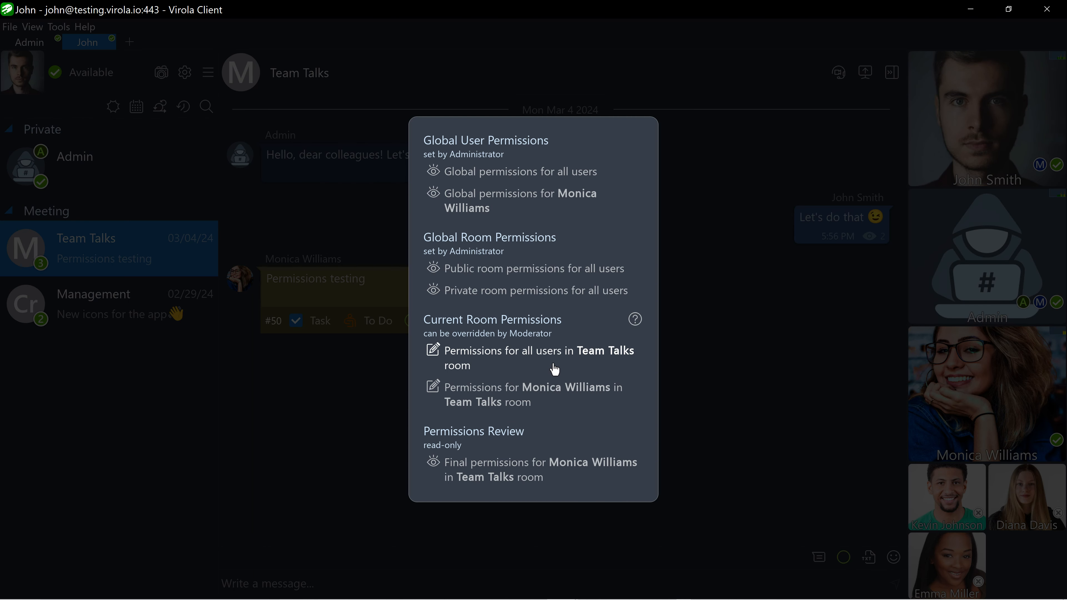
click(537, 399)
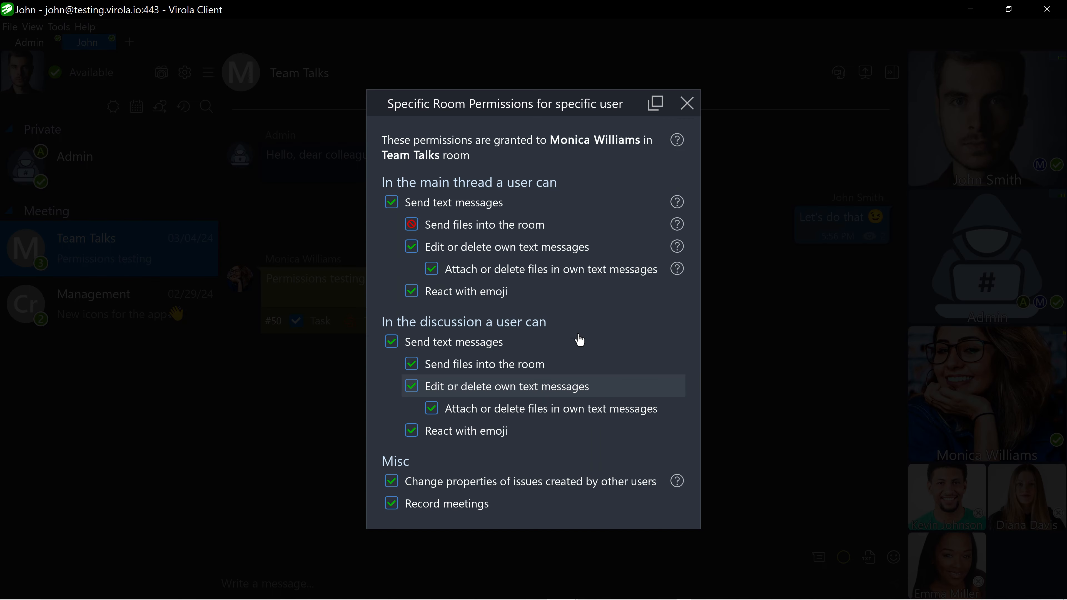
click(655, 102)
drag(640, 108, 740, 105)
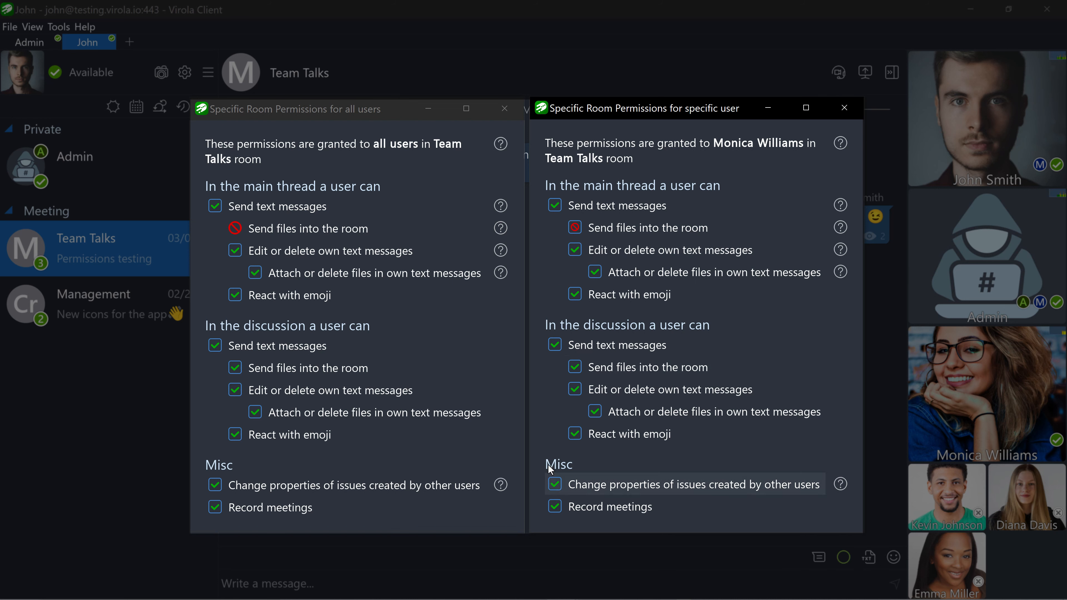
Step: In Team Talks discussions, deny sending text messages for all users and grant it to the specific member
click(498, 350)
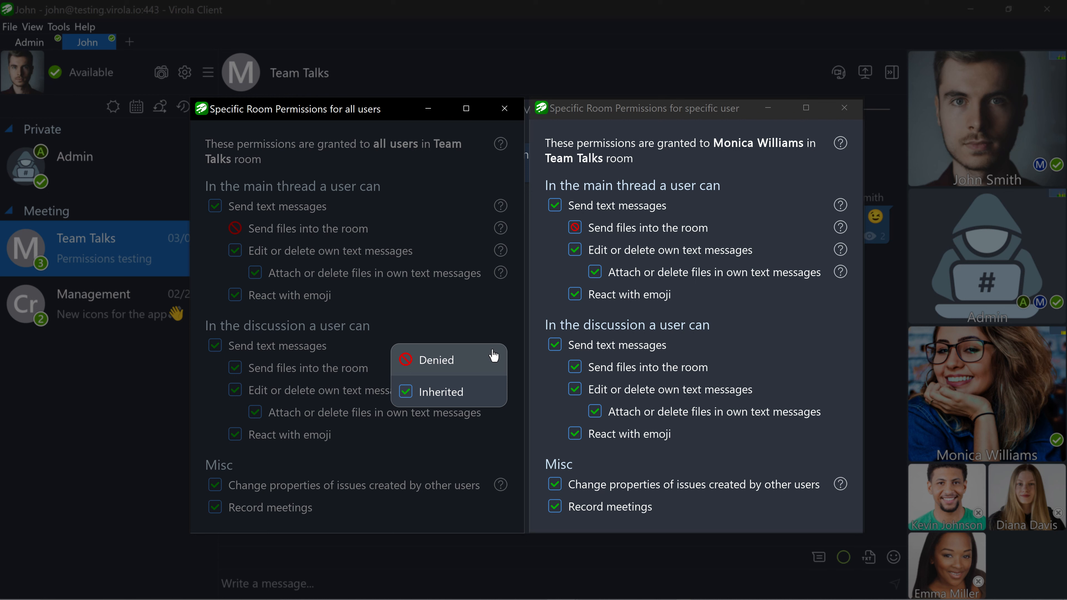
click(454, 363)
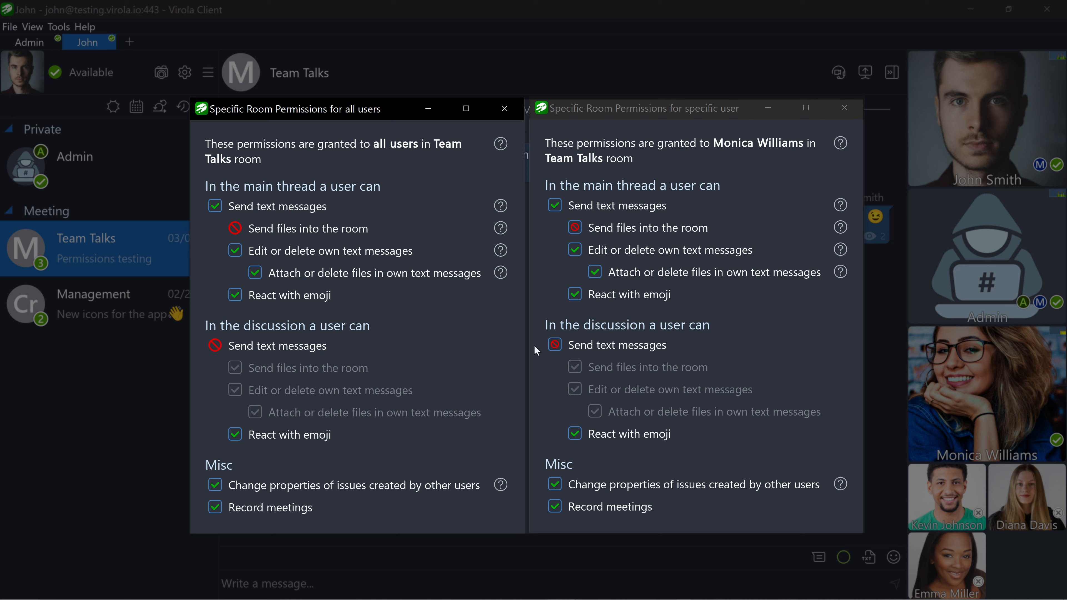
click(555, 345)
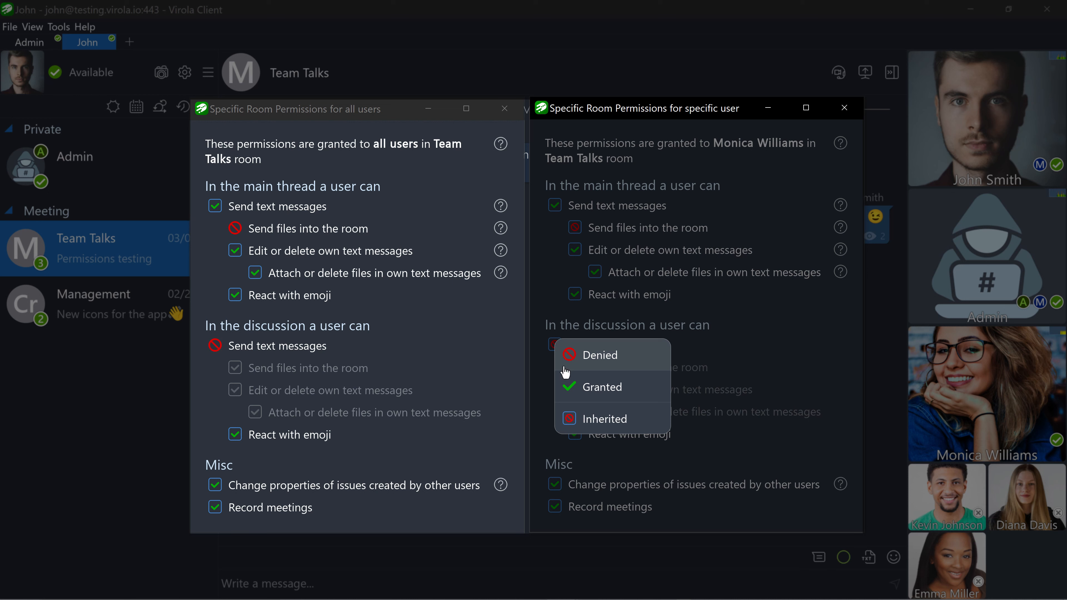
click(596, 387)
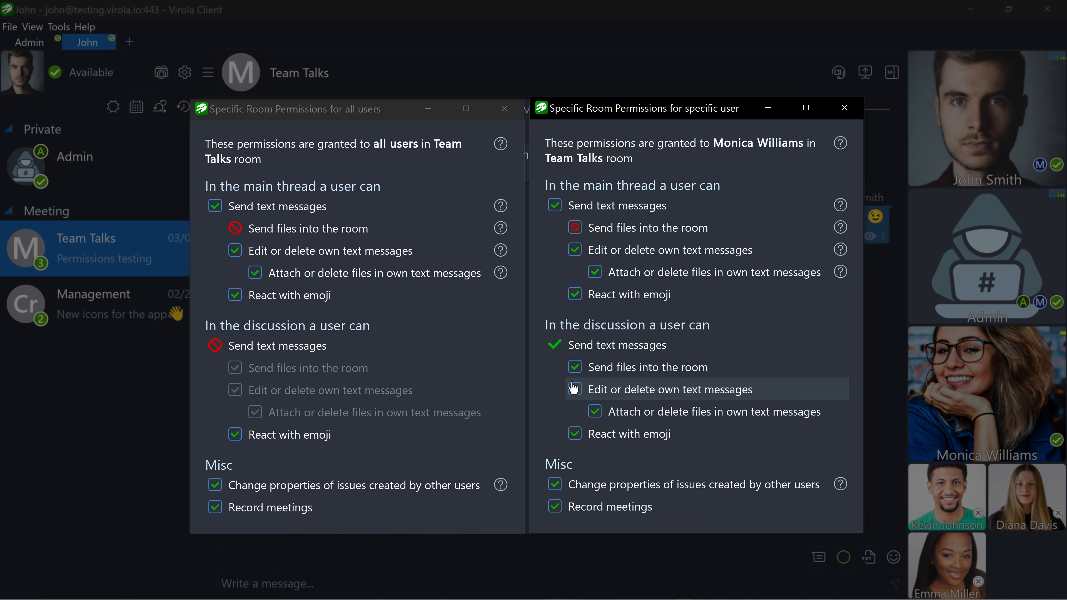
Step: Check the options for the specific member's main-thread file sending without changing them, and close both permission windows
click(597, 231)
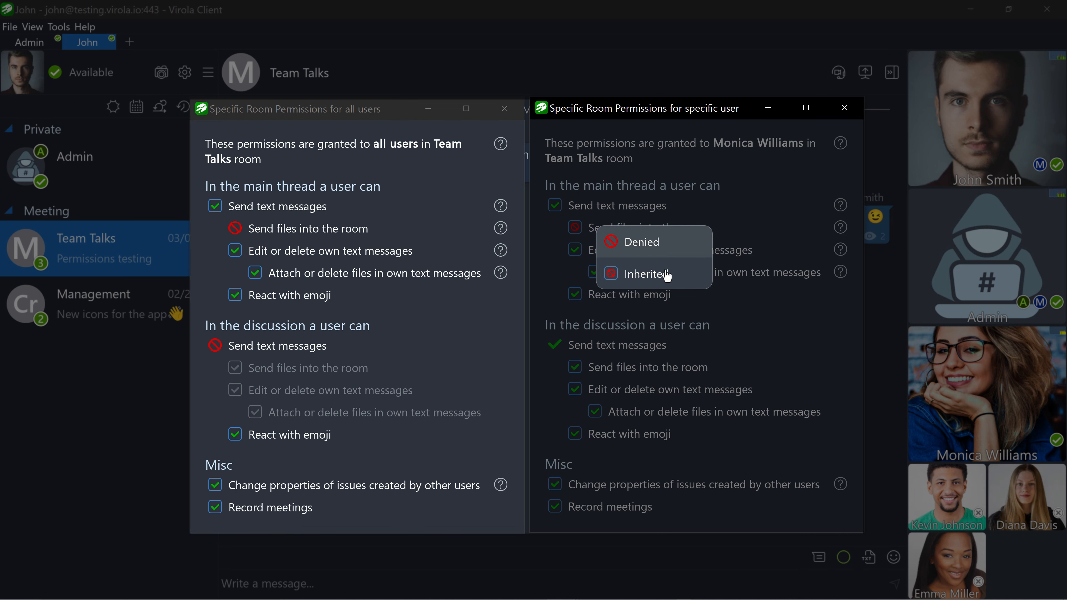
click(710, 307)
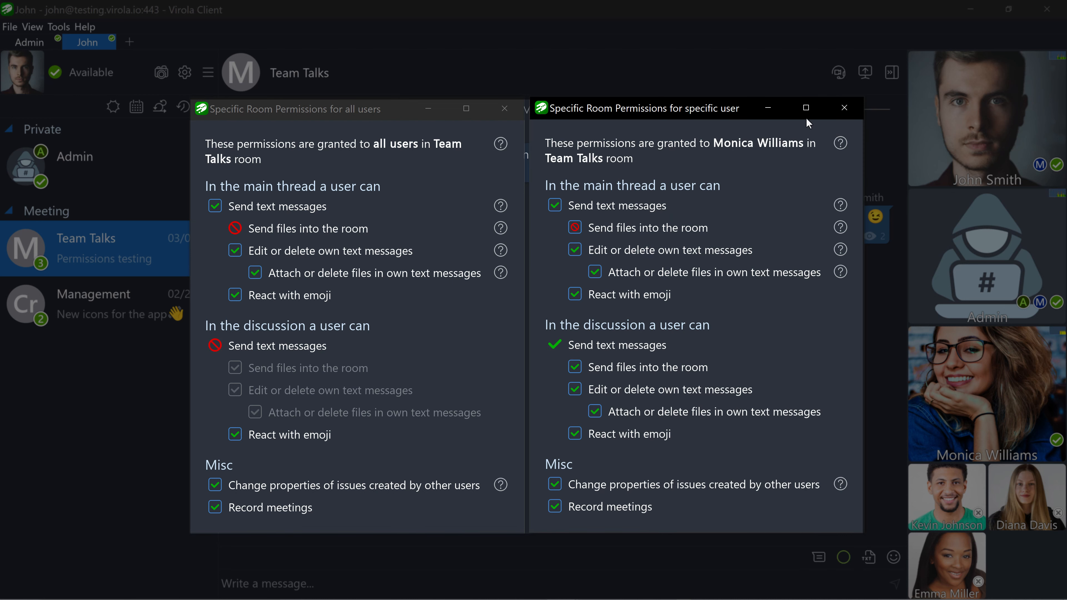
click(844, 107)
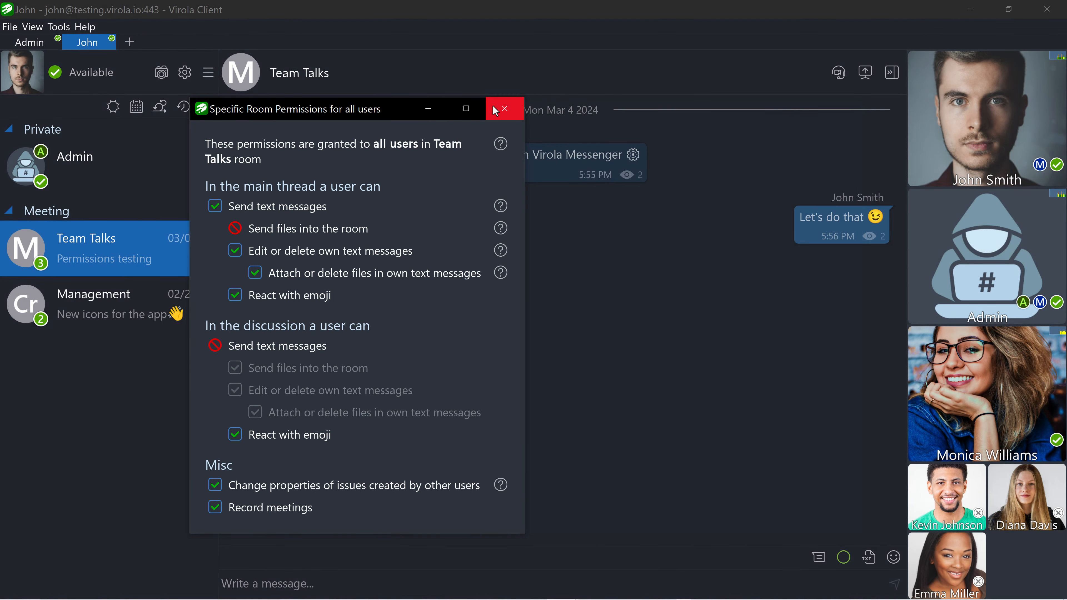
click(500, 110)
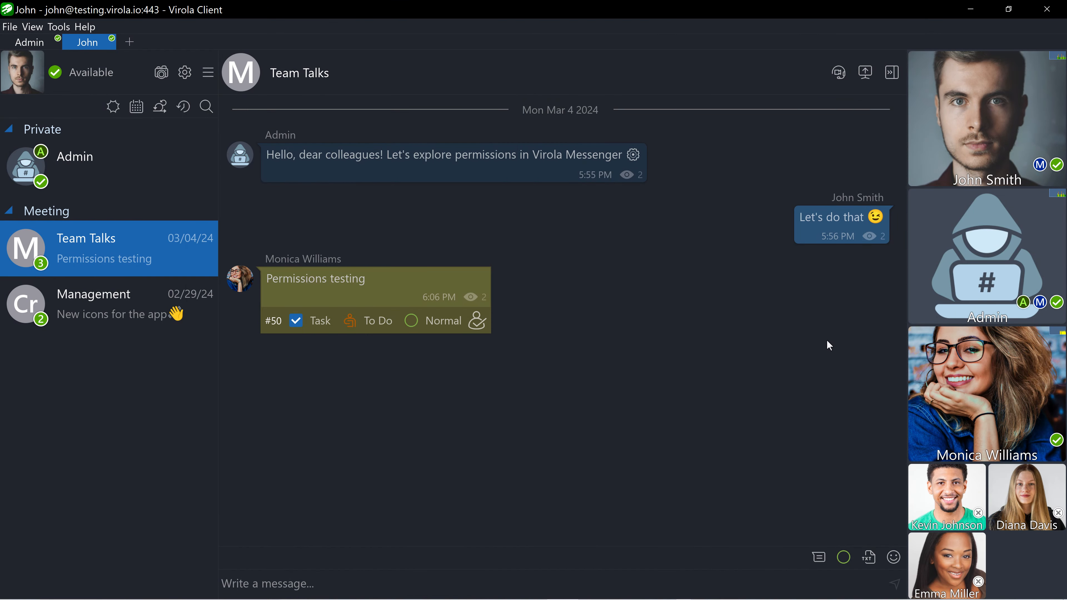
Step: View the Moderator role confirmation for the other online member in Team Talks, cancel it and close the member's profile card
click(937, 393)
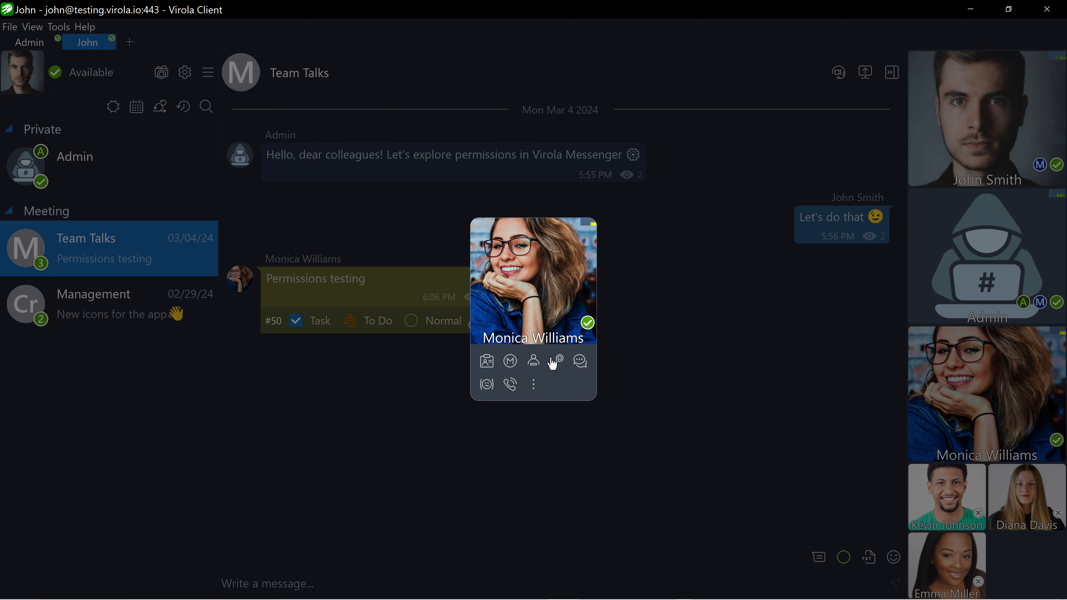
click(533, 362)
click(576, 368)
click(509, 363)
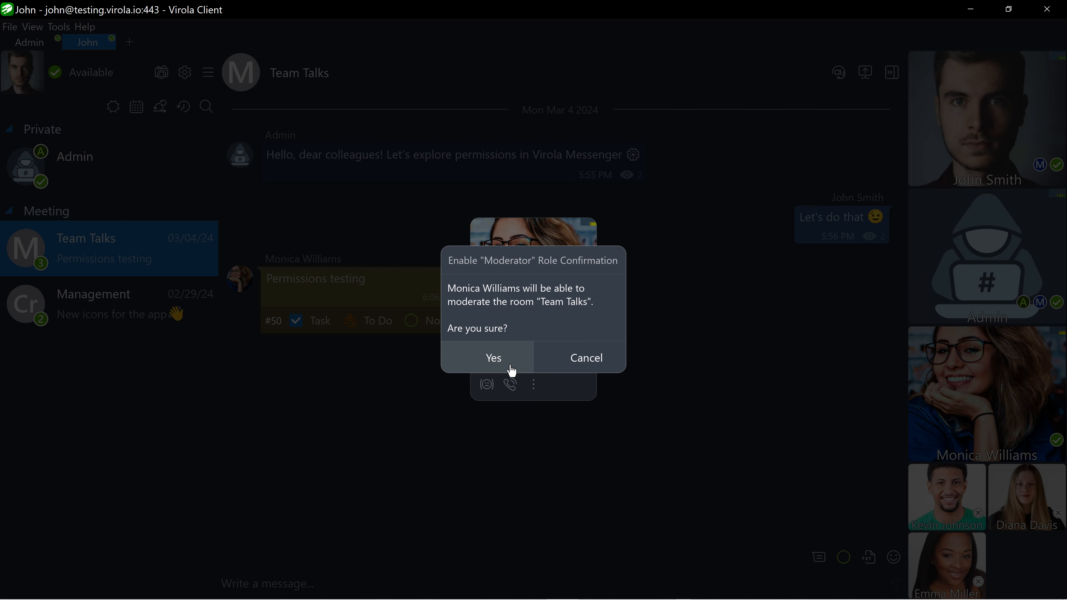
click(592, 364)
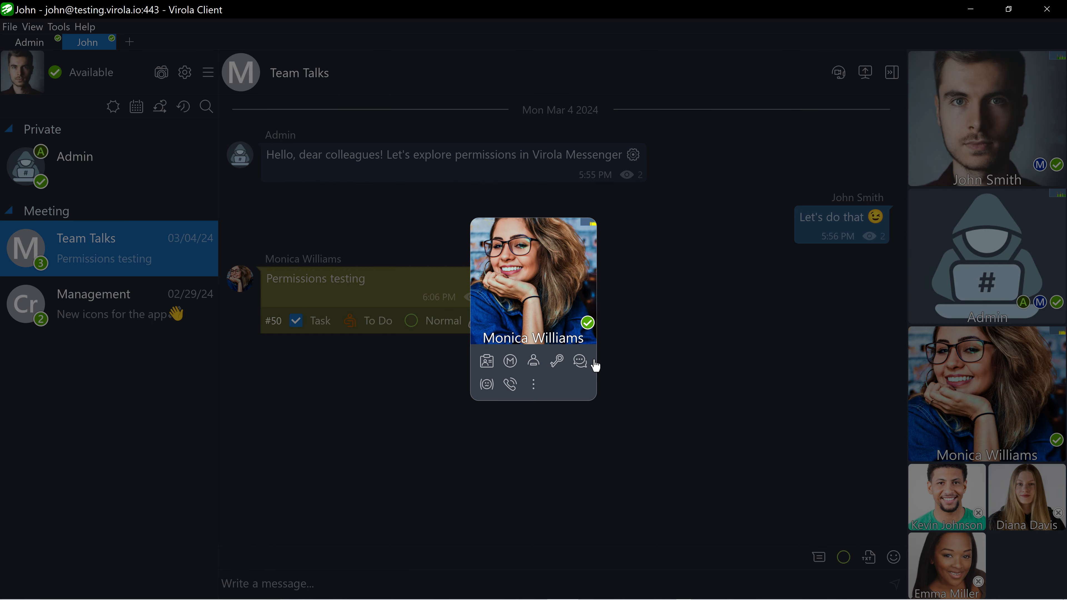
click(621, 373)
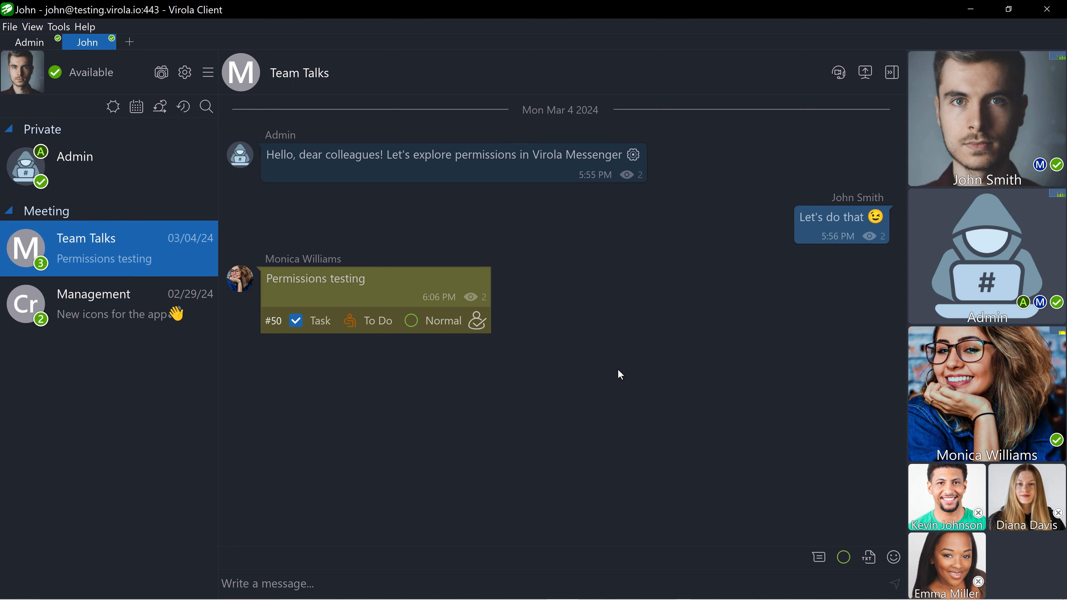